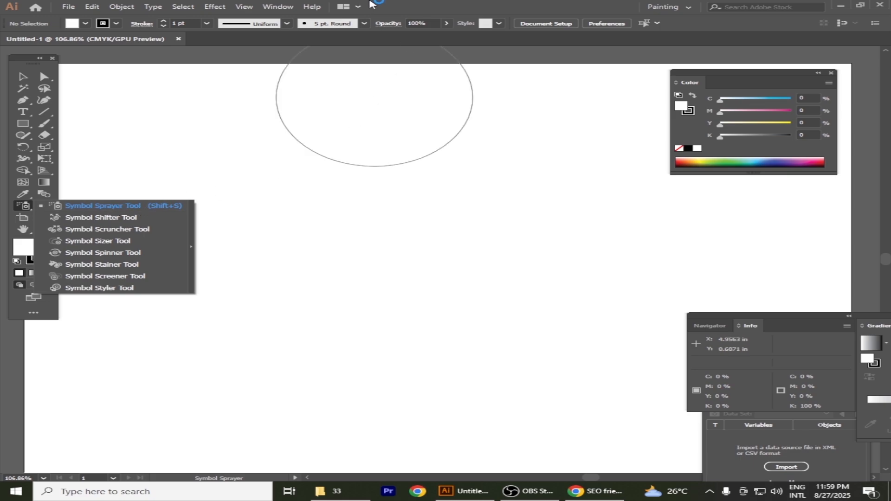
Step: Show the symbols collection, open the Nature symbol library, and position that library over the symbols collection
{"action": "left_click", "coordinate": [277, 8]}
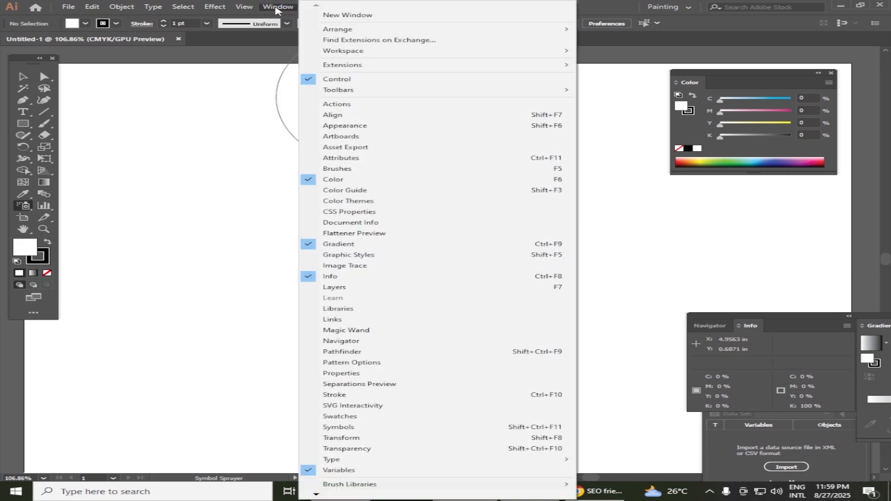
{"action": "left_click", "coordinate": [373, 428]}
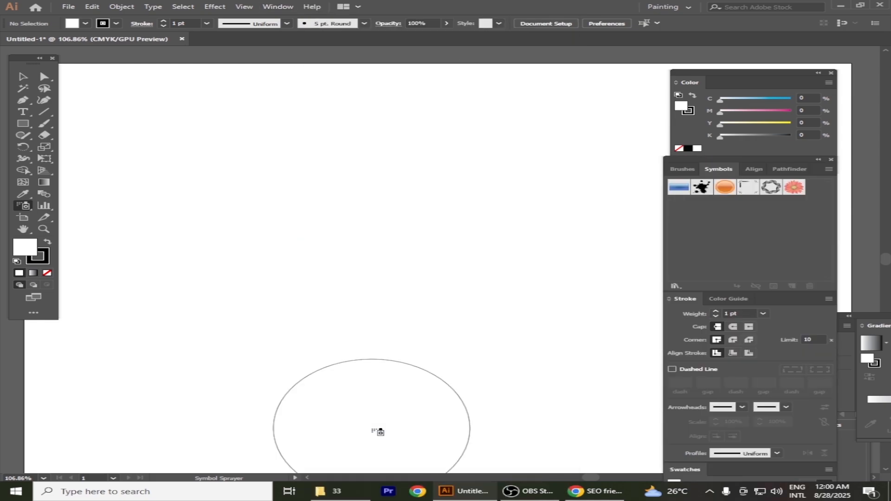
{"action": "left_click", "coordinate": [829, 170]}
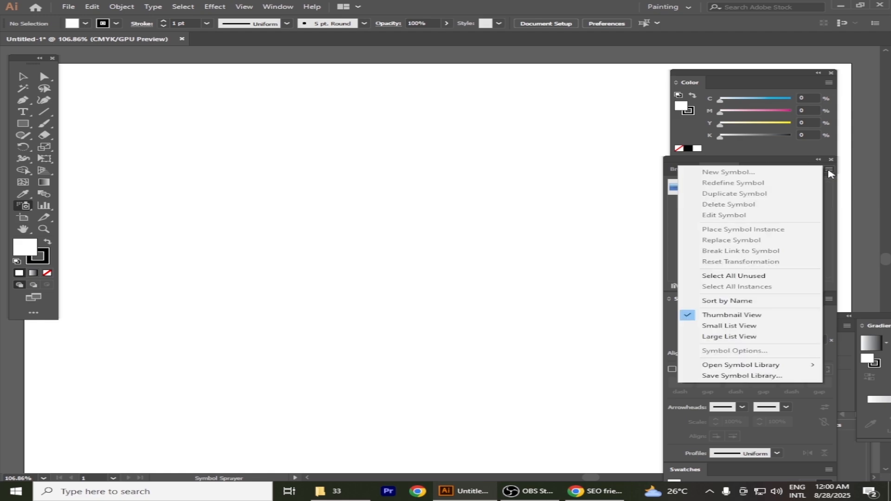
{"action": "left_click", "coordinate": [723, 368]}
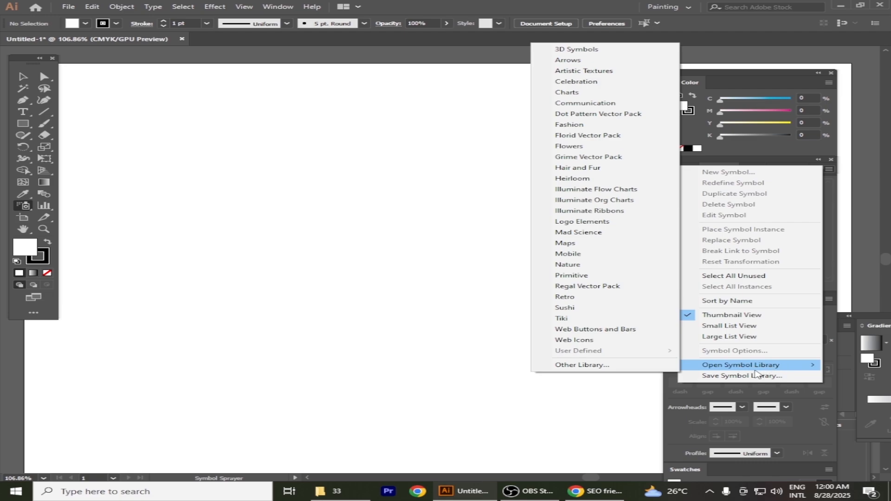
{"action": "left_click", "coordinate": [571, 268]}
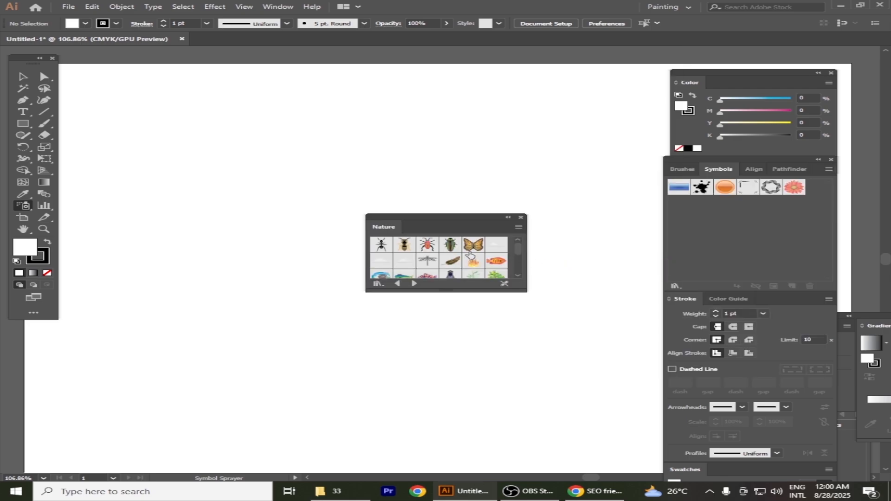
{"action": "left_click_drag", "start_coordinate": [423, 223], "coordinate": [700, 213]}
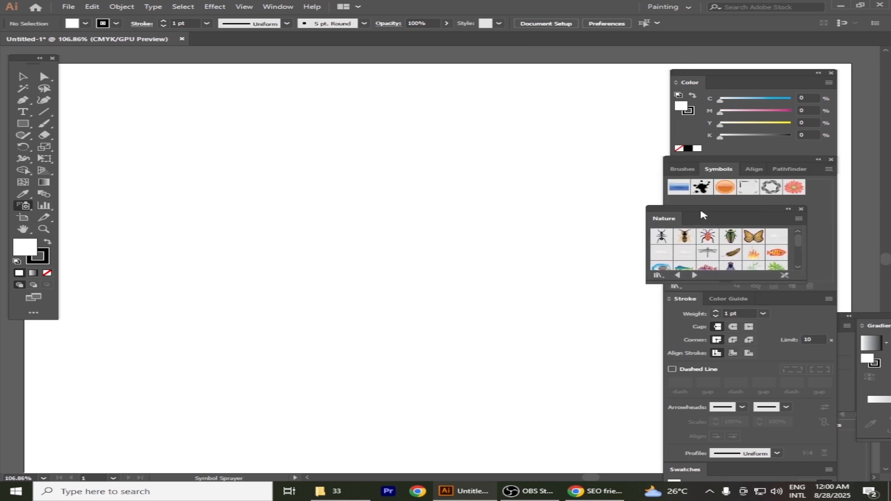
Step: Place an instance of the Fish 1 symbol from the Nature library in the artboard's upper-left area
{"action": "scroll", "coordinate": [793, 257], "scroll_direction": "down", "scroll_amount": 3}
{"action": "scroll", "coordinate": [761, 265], "scroll_direction": "up", "scroll_amount": 5}
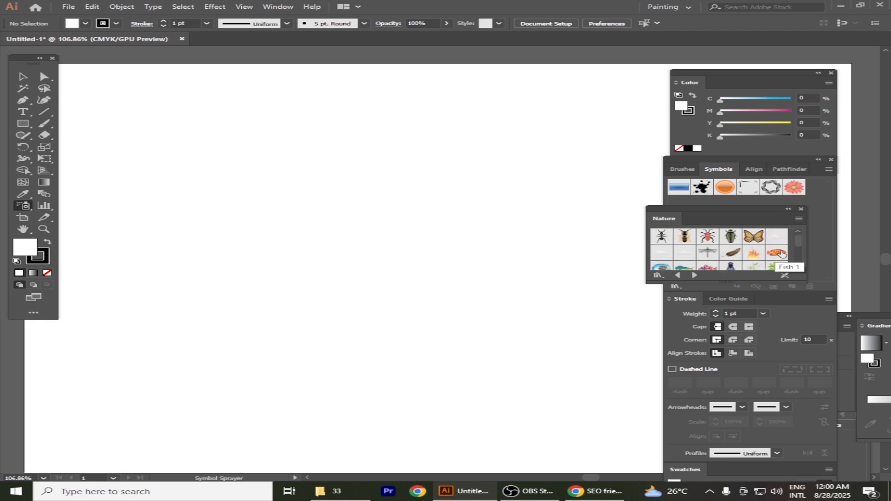
{"action": "left_click", "coordinate": [783, 254]}
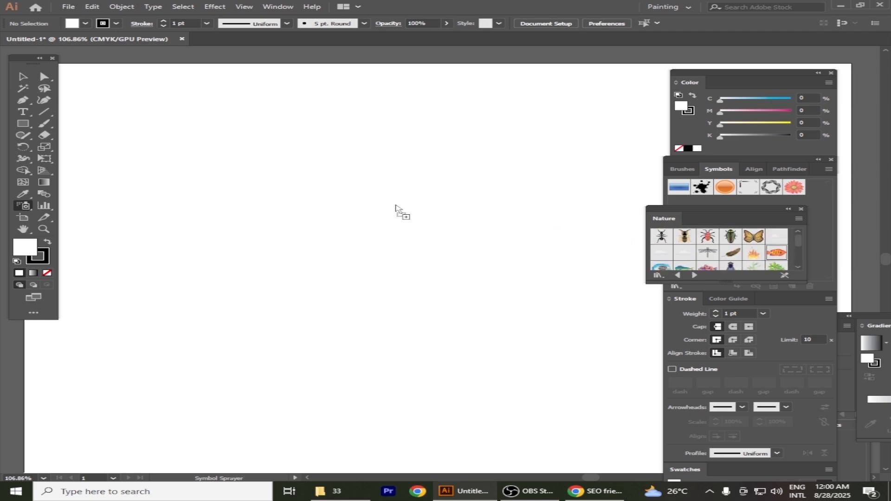
{"action": "left_click", "coordinate": [211, 178]}
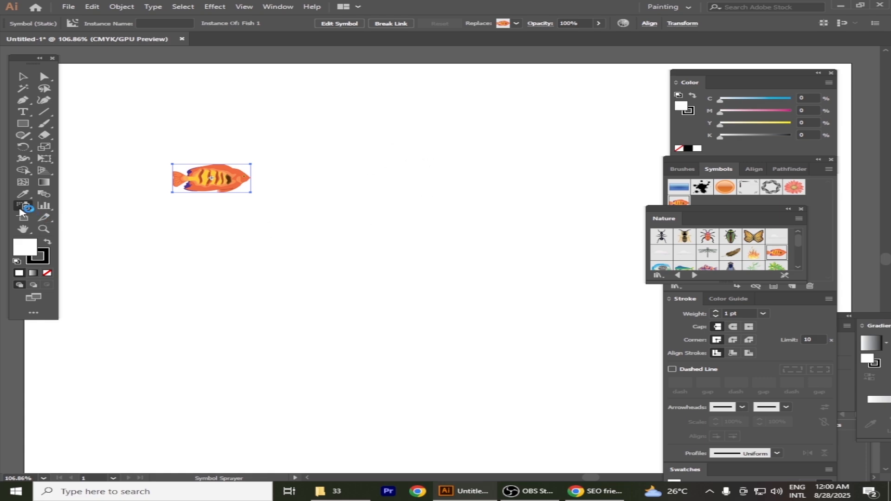
Step: Set the symbolism tools' brush diameter to 1 in the Symbol Sprayer options
{"action": "double_click", "coordinate": [22, 209]}
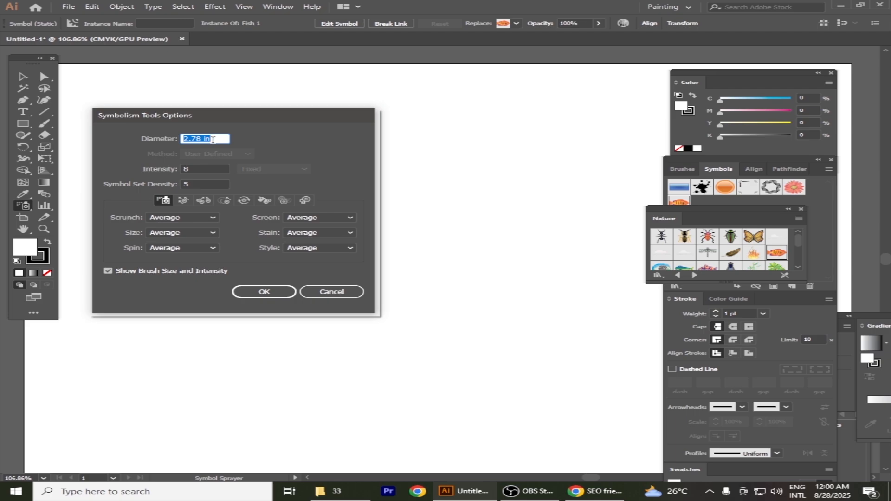
{"action": "type", "text": "1"}
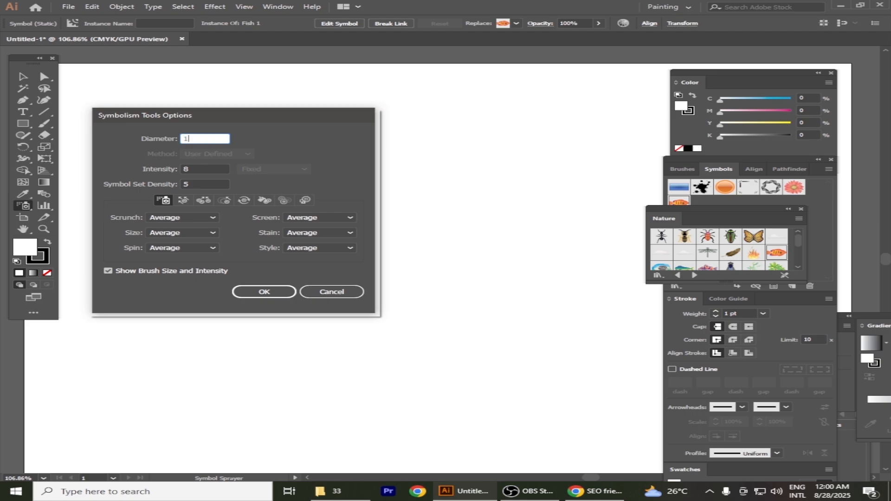
{"action": "left_click", "coordinate": [258, 292]}
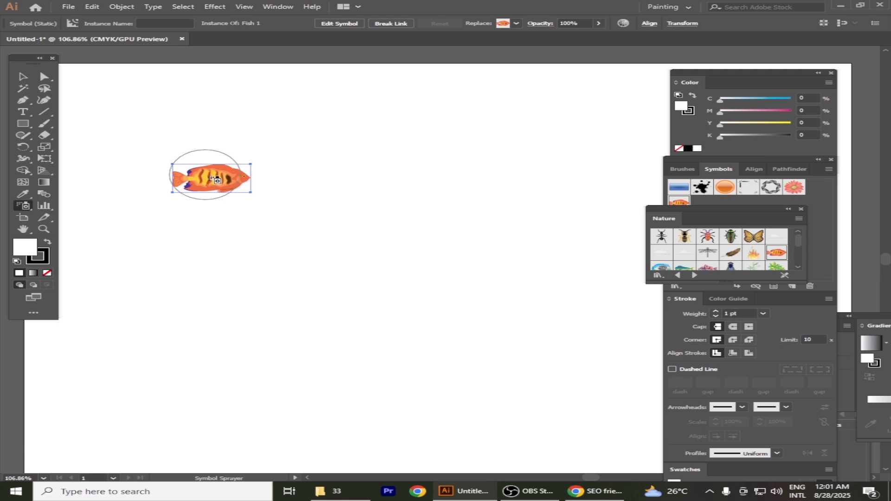
Step: Spray three dense groups of fish with the Symbol Sprayer at the artboard's upper left, lower left and right, keeping the sprayer active
{"action": "mouse_move", "coordinate": [211, 179]}
{"action": "left_mouse_down"}
{"action": "mouse_move", "coordinate": [228, 194]}
{"action": "mouse_move", "coordinate": [214, 178]}
{"action": "mouse_move", "coordinate": [272, 173]}
{"action": "mouse_move", "coordinate": [262, 168]}
{"action": "left_mouse_up"}
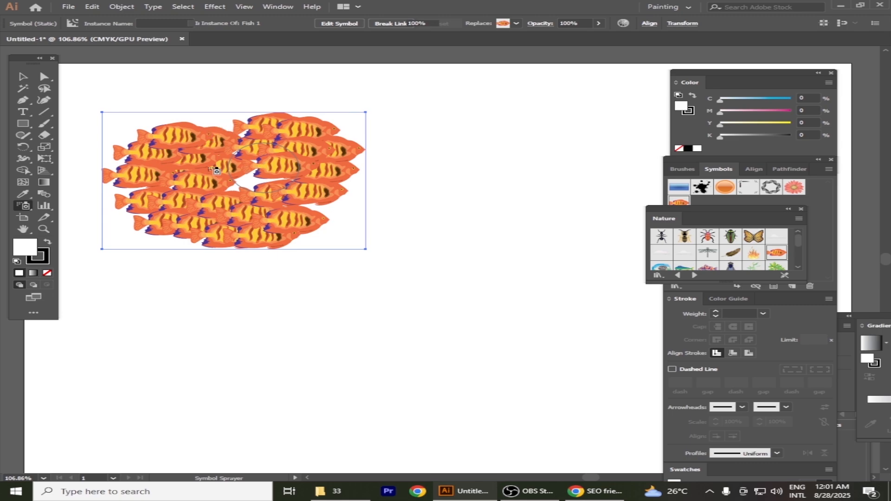
{"action": "mouse_move", "coordinate": [235, 370]}
{"action": "left_mouse_down"}
{"action": "mouse_move", "coordinate": [212, 370]}
{"action": "mouse_move", "coordinate": [206, 334]}
{"action": "mouse_move", "coordinate": [237, 325]}
{"action": "mouse_move", "coordinate": [256, 344]}
{"action": "mouse_move", "coordinate": [253, 369]}
{"action": "mouse_move", "coordinate": [236, 378]}
{"action": "mouse_move", "coordinate": [231, 356]}
{"action": "mouse_move", "coordinate": [254, 351]}
{"action": "left_mouse_up"}
{"action": "mouse_move", "coordinate": [455, 292]}
{"action": "left_mouse_down"}
{"action": "mouse_move", "coordinate": [462, 326]}
{"action": "mouse_move", "coordinate": [446, 349]}
{"action": "mouse_move", "coordinate": [413, 337]}
{"action": "mouse_move", "coordinate": [414, 284]}
{"action": "mouse_move", "coordinate": [448, 276]}
{"action": "mouse_move", "coordinate": [462, 236]}
{"action": "mouse_move", "coordinate": [488, 227]}
{"action": "mouse_move", "coordinate": [517, 236]}
{"action": "mouse_move", "coordinate": [537, 308]}
{"action": "mouse_move", "coordinate": [543, 287]}
{"action": "mouse_move", "coordinate": [516, 341]}
{"action": "left_mouse_up"}
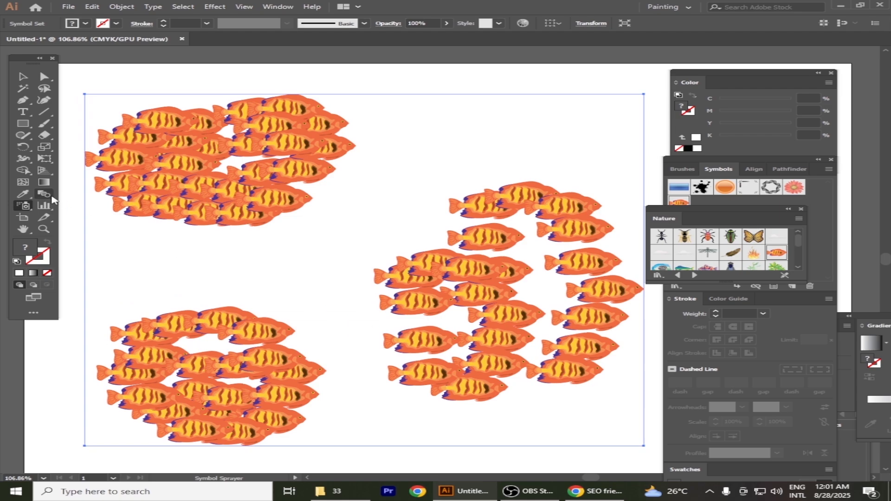
{"action": "left_click_drag", "start_coordinate": [27, 206], "coordinate": [78, 208]}
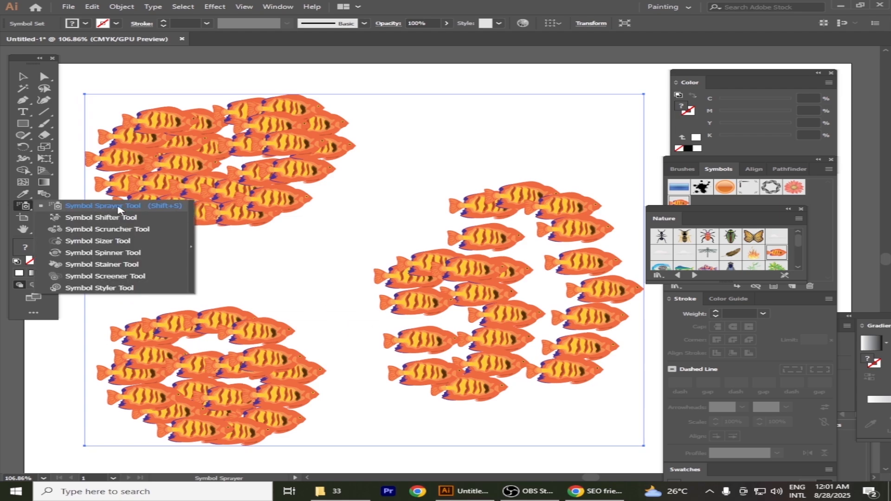
{"action": "left_click", "coordinate": [136, 208]}
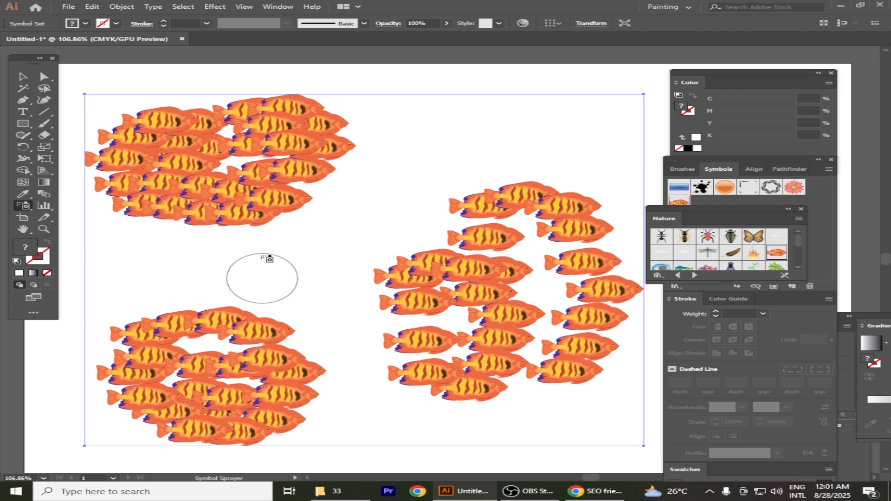
Step: Place a new Fish 1 instance on the empty artboard and spray five small, separate clusters of fish with the Symbol Sprayer
{"action": "left_click_drag", "start_coordinate": [23, 206], "coordinate": [68, 219]}
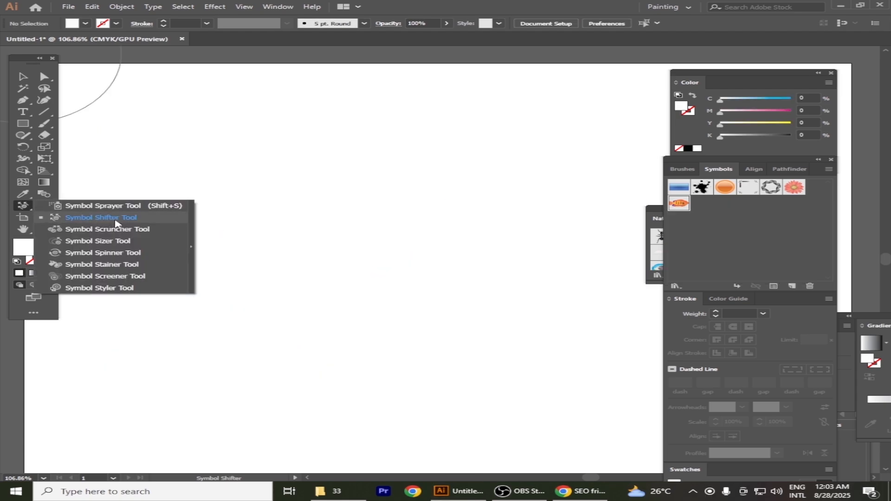
{"action": "left_click", "coordinate": [131, 218]}
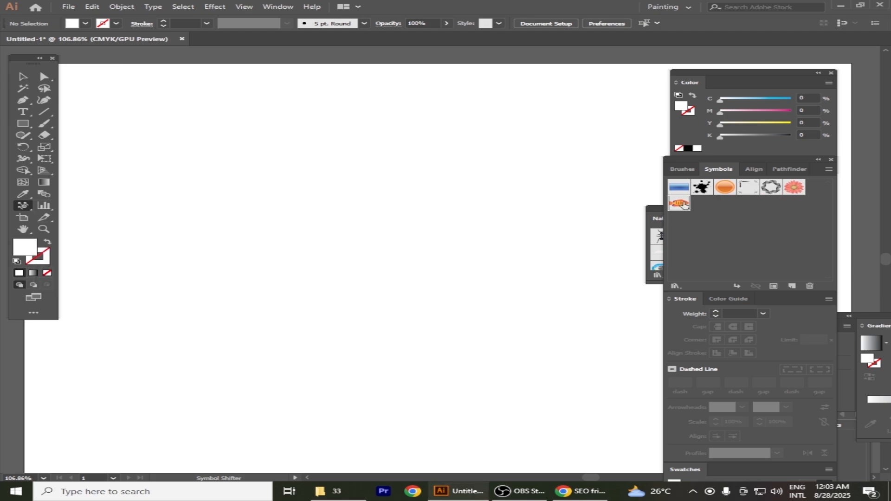
{"action": "left_click_drag", "start_coordinate": [684, 205], "coordinate": [242, 161]}
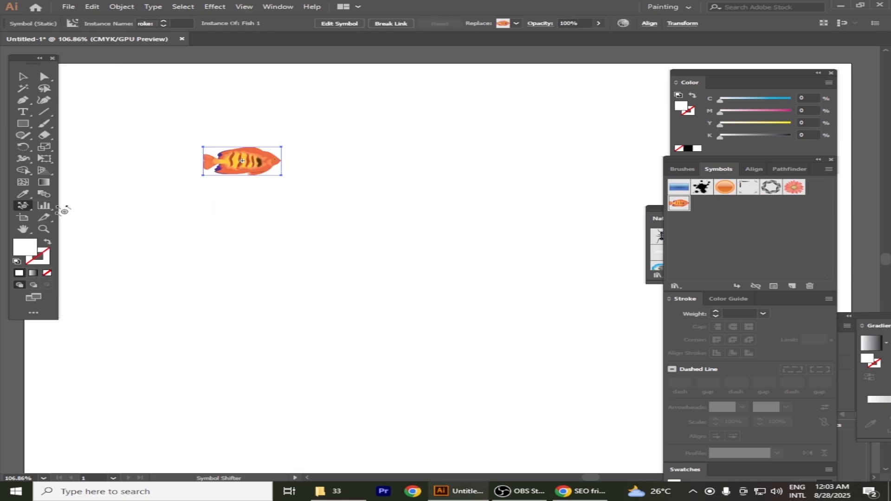
{"action": "left_click", "coordinate": [24, 206]}
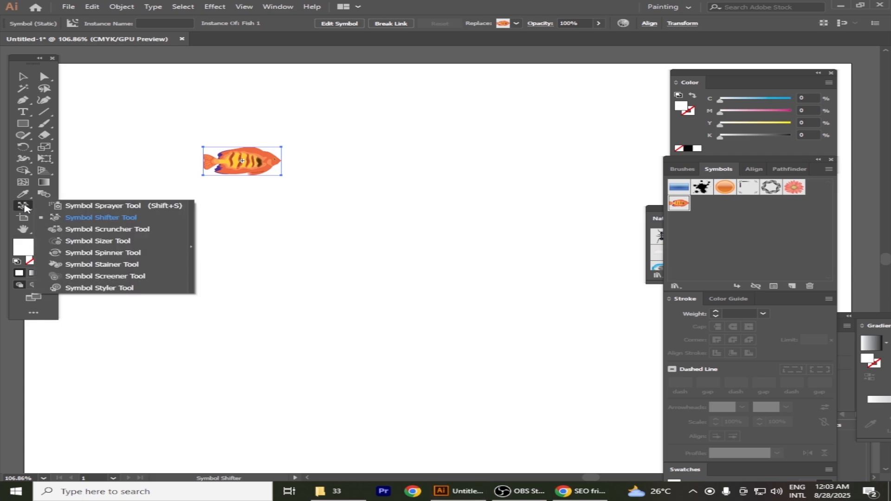
{"action": "left_click", "coordinate": [112, 211]}
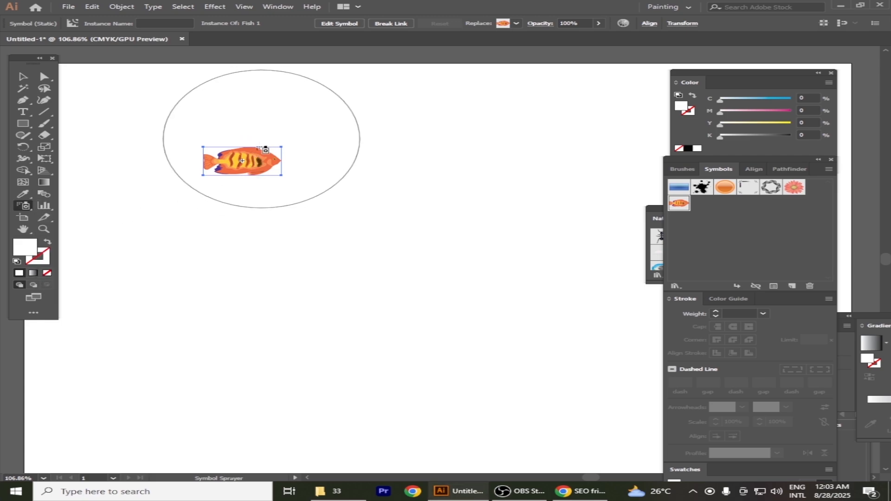
{"action": "left_click_drag", "start_coordinate": [241, 161], "coordinate": [272, 128]}
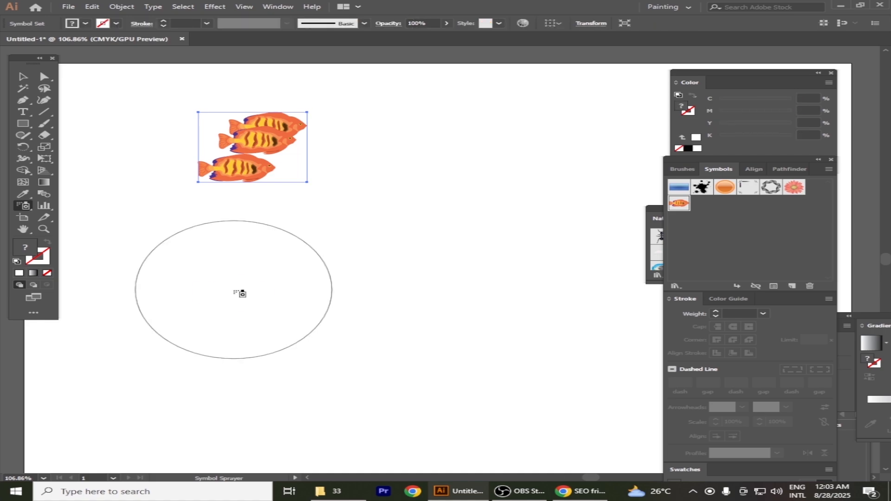
{"action": "left_click", "coordinate": [240, 293]}
{"action": "left_click", "coordinate": [516, 279]}
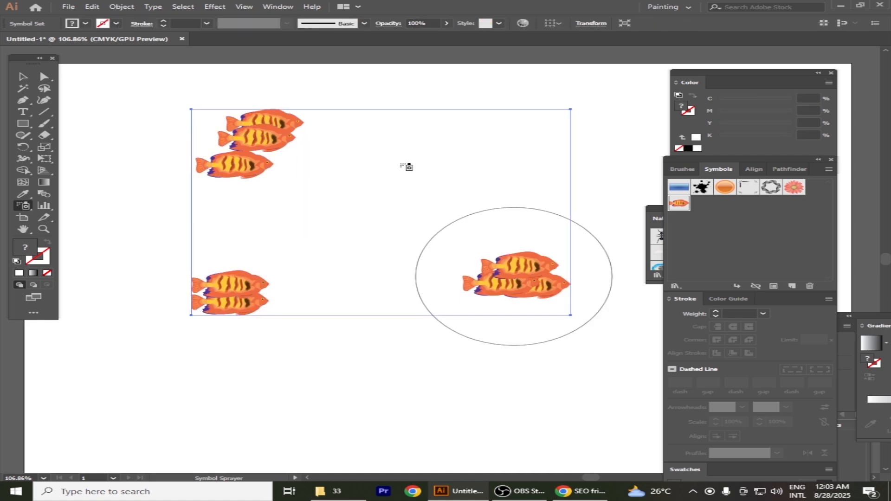
{"action": "left_click", "coordinate": [402, 157]}
{"action": "left_click", "coordinate": [368, 280]}
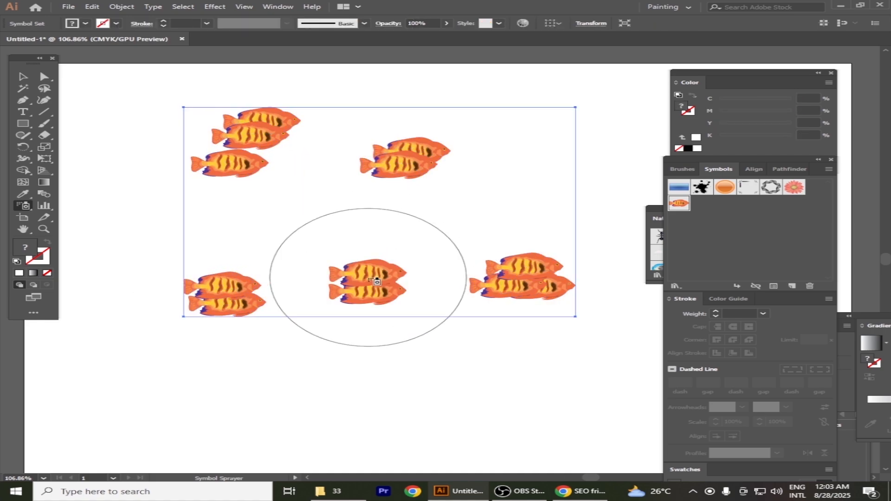
Step: Spread the fish in the two upper clusters apart with the Symbol Shifter tool
{"action": "left_click", "coordinate": [21, 204]}
{"action": "left_click", "coordinate": [99, 219]}
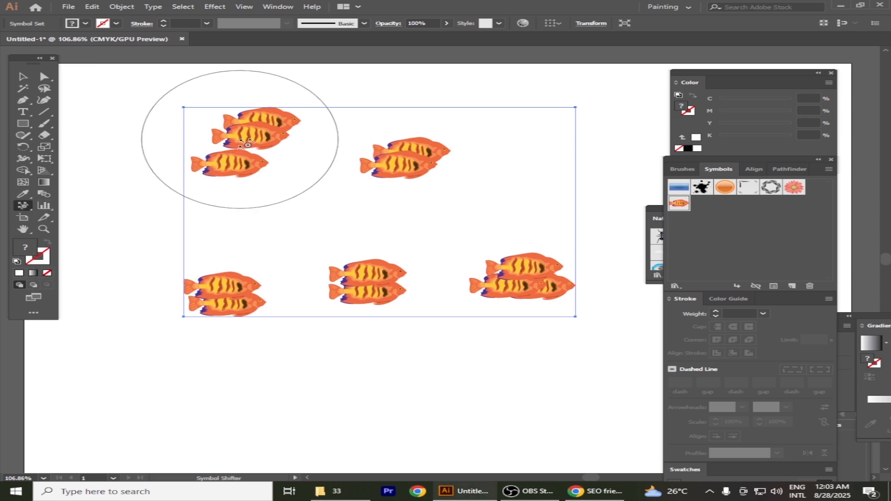
{"action": "mouse_move", "coordinate": [248, 145]}
{"action": "left_mouse_down"}
{"action": "mouse_move", "coordinate": [231, 172]}
{"action": "mouse_move", "coordinate": [186, 172]}
{"action": "mouse_move", "coordinate": [218, 134]}
{"action": "mouse_move", "coordinate": [179, 109]}
{"action": "mouse_move", "coordinate": [243, 138]}
{"action": "mouse_move", "coordinate": [342, 127]}
{"action": "mouse_move", "coordinate": [174, 109]}
{"action": "left_mouse_up"}
{"action": "mouse_move", "coordinate": [398, 159]}
{"action": "left_mouse_down"}
{"action": "mouse_move", "coordinate": [408, 186]}
{"action": "mouse_move", "coordinate": [399, 219]}
{"action": "mouse_move", "coordinate": [410, 162]}
{"action": "mouse_move", "coordinate": [464, 133]}
{"action": "mouse_move", "coordinate": [458, 124]}
{"action": "left_mouse_up"}
{"action": "left_click_drag", "start_coordinate": [420, 173], "coordinate": [424, 199]}
Step: Shift the overlapping fish in the lower middle, right and left clusters away from each other
{"action": "left_click_drag", "start_coordinate": [347, 276], "coordinate": [362, 250]}
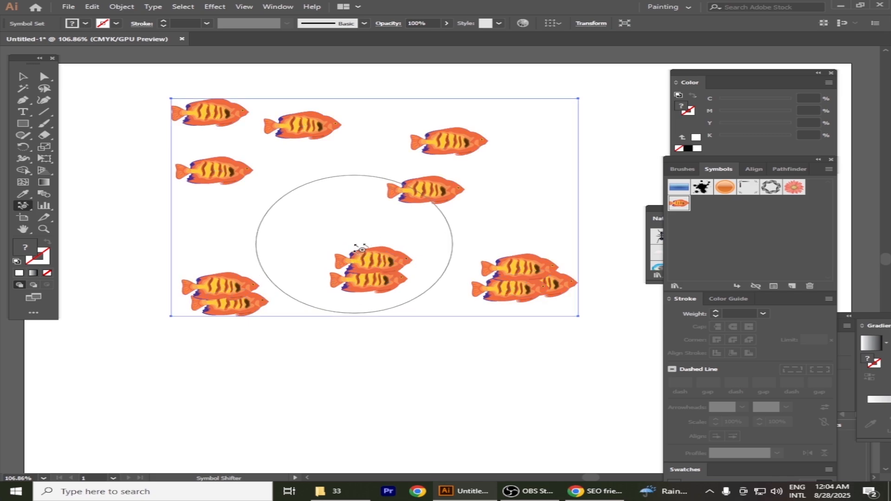
{"action": "left_click_drag", "start_coordinate": [367, 256], "coordinate": [343, 243]}
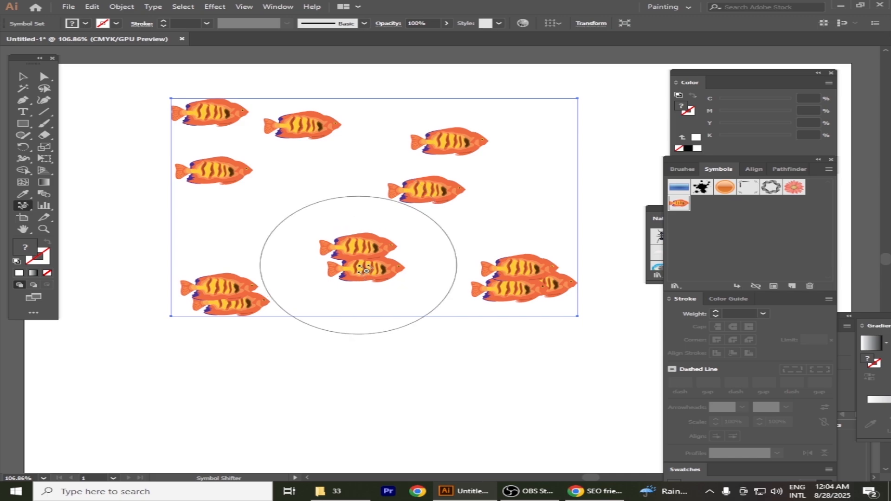
{"action": "mouse_move", "coordinate": [365, 279]}
{"action": "left_mouse_down"}
{"action": "mouse_move", "coordinate": [367, 304]}
{"action": "mouse_move", "coordinate": [387, 310]}
{"action": "mouse_move", "coordinate": [367, 237]}
{"action": "left_mouse_up"}
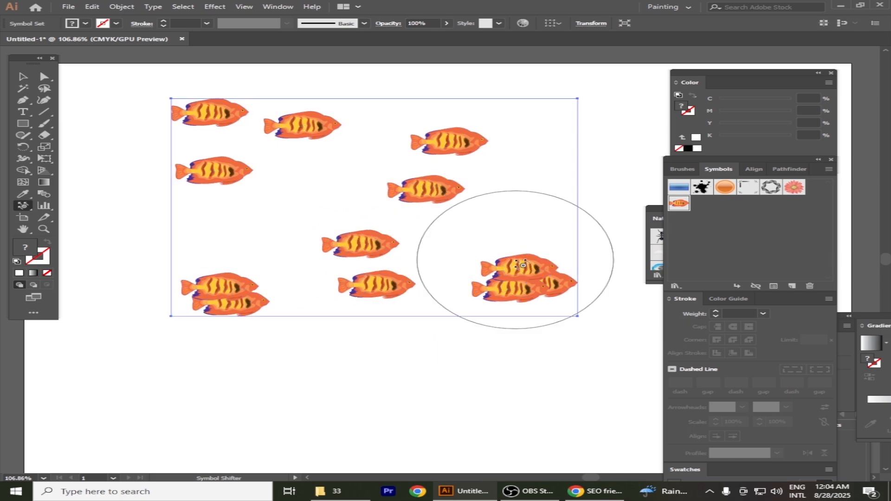
{"action": "mouse_move", "coordinate": [521, 265]}
{"action": "left_mouse_down"}
{"action": "mouse_move", "coordinate": [527, 217]}
{"action": "mouse_move", "coordinate": [531, 249]}
{"action": "mouse_move", "coordinate": [522, 216]}
{"action": "mouse_move", "coordinate": [513, 300]}
{"action": "mouse_move", "coordinate": [571, 279]}
{"action": "mouse_move", "coordinate": [490, 316]}
{"action": "mouse_move", "coordinate": [583, 285]}
{"action": "left_mouse_up"}
{"action": "mouse_move", "coordinate": [229, 284]}
{"action": "left_mouse_down"}
{"action": "mouse_move", "coordinate": [232, 251]}
{"action": "mouse_move", "coordinate": [220, 312]}
{"action": "mouse_move", "coordinate": [234, 258]}
{"action": "mouse_move", "coordinate": [226, 273]}
{"action": "left_mouse_up"}
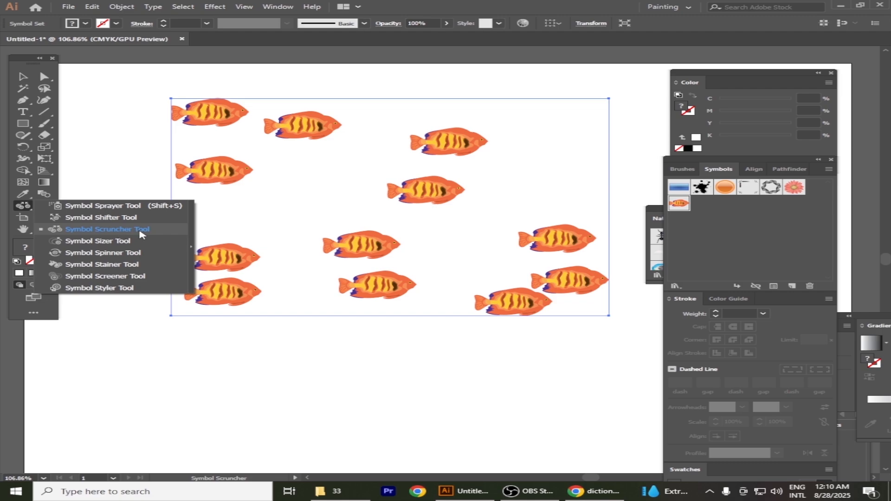
Step: Apply the Symbol Scruncher tool to the upper-left fish and the fish around the middle of the set
{"action": "left_click", "coordinate": [140, 231]}
{"action": "left_click_drag", "start_coordinate": [221, 163], "coordinate": [223, 151]}
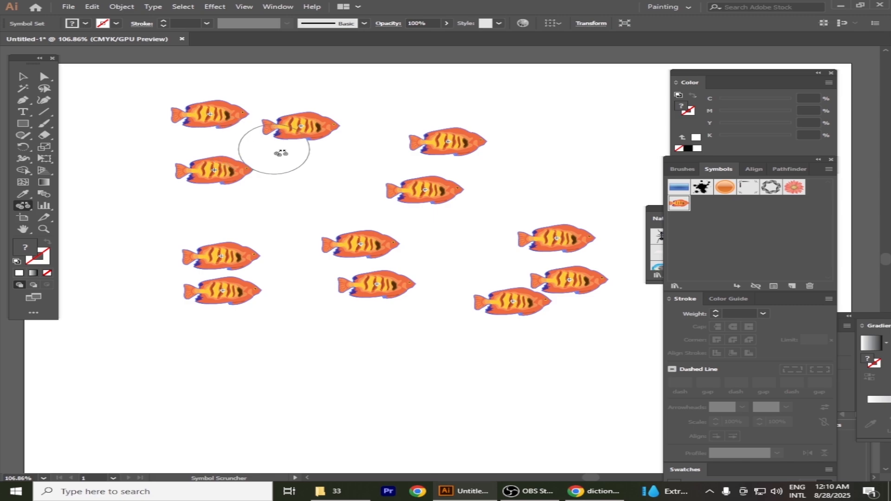
{"action": "left_click", "coordinate": [418, 224]}
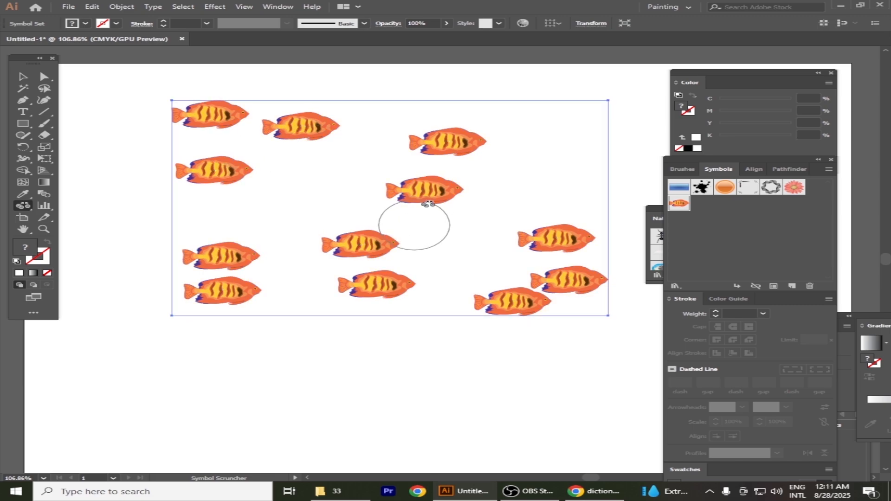
Step: Delete the scattered fish set and spray a new dense group from a fresh Fish 1 instance at the artboard's upper left
{"action": "key", "text": "v"}
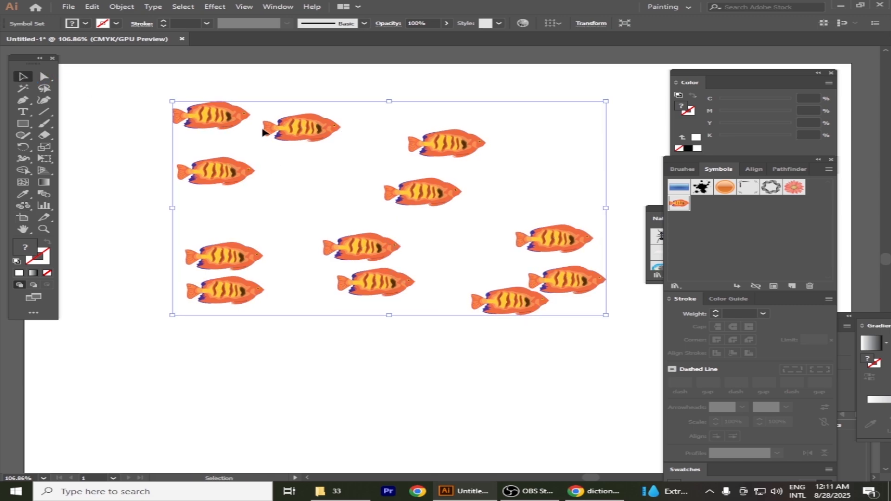
{"action": "key", "text": "Delete"}
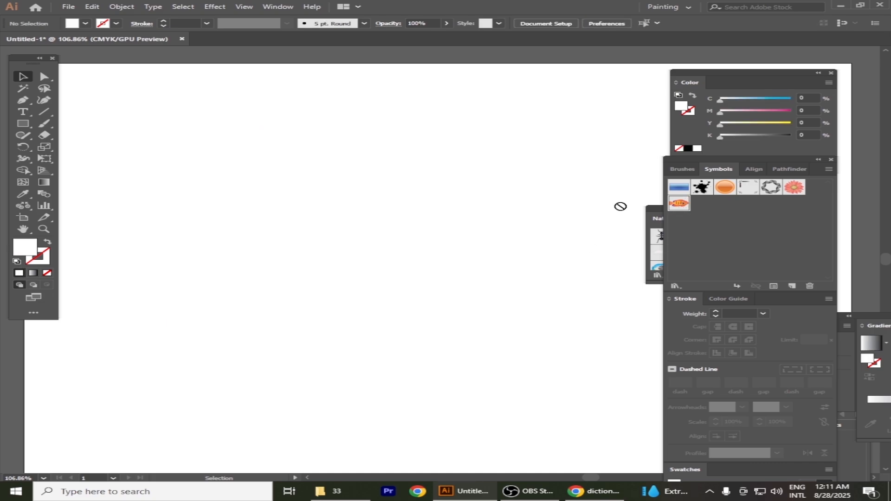
{"action": "left_click_drag", "start_coordinate": [621, 207], "coordinate": [218, 170]}
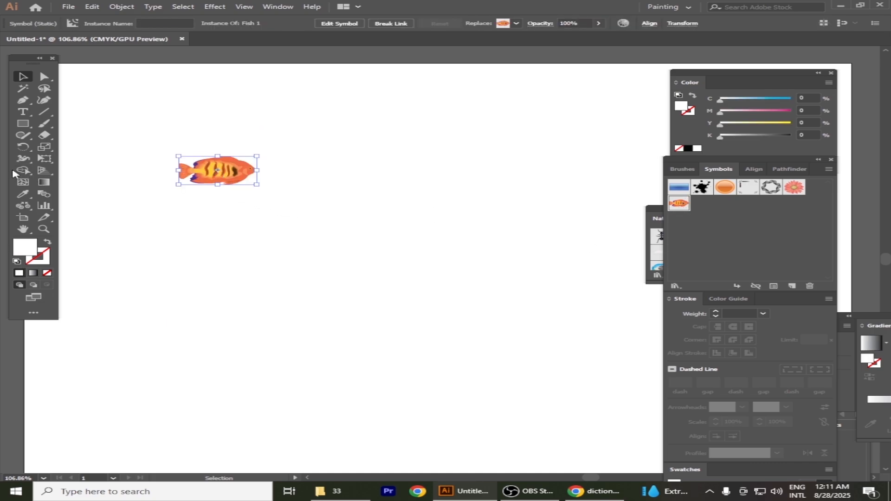
{"action": "left_click_drag", "start_coordinate": [24, 206], "coordinate": [132, 209]}
{"action": "mouse_move", "coordinate": [242, 163]}
{"action": "left_mouse_down"}
{"action": "mouse_move", "coordinate": [207, 204]}
{"action": "mouse_move", "coordinate": [181, 190]}
{"action": "mouse_move", "coordinate": [239, 193]}
{"action": "left_mouse_up"}
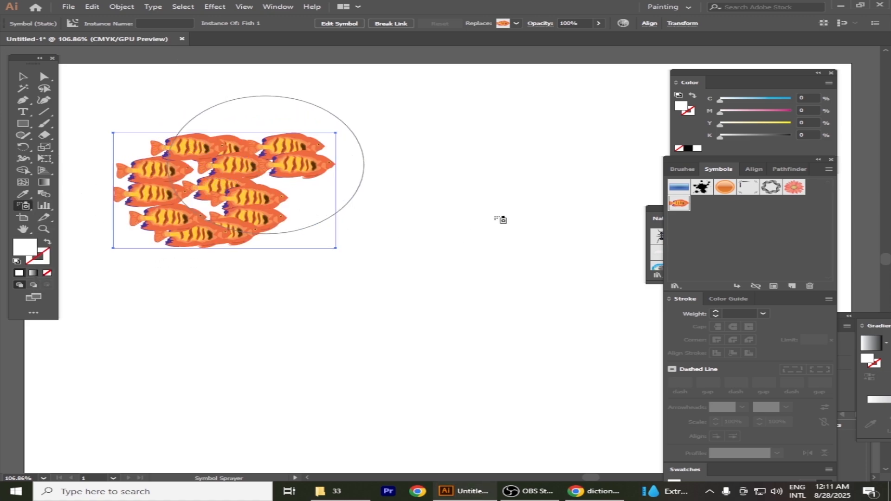
Step: Spray two more Fish 1 clusters into the set, one at the artboard's right side and one at its lower left
{"action": "mouse_move", "coordinate": [499, 213]}
{"action": "left_mouse_down"}
{"action": "mouse_move", "coordinate": [534, 236]}
{"action": "mouse_move", "coordinate": [510, 259]}
{"action": "mouse_move", "coordinate": [484, 222]}
{"action": "mouse_move", "coordinate": [464, 237]}
{"action": "left_mouse_up"}
{"action": "mouse_move", "coordinate": [290, 321]}
{"action": "left_mouse_down"}
{"action": "mouse_move", "coordinate": [201, 352]}
{"action": "mouse_move", "coordinate": [205, 376]}
{"action": "mouse_move", "coordinate": [255, 352]}
{"action": "mouse_move", "coordinate": [292, 372]}
{"action": "mouse_move", "coordinate": [296, 301]}
{"action": "left_mouse_up"}
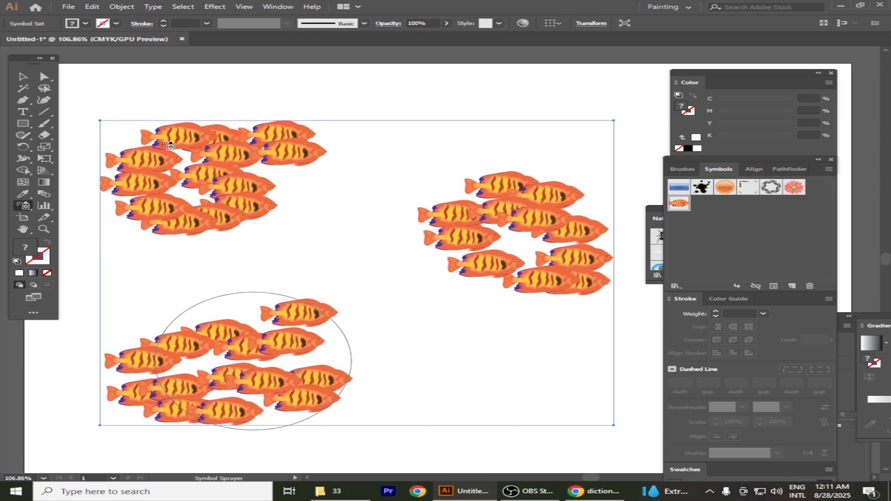
Step: Pull the fish in the upper-left, right and lower-left clusters closer together with the Symbol Scruncher tool
{"action": "mouse_move", "coordinate": [26, 206]}
{"action": "left_mouse_down"}
{"action": "mouse_move", "coordinate": [93, 232]}
{"action": "mouse_move", "coordinate": [124, 231]}
{"action": "left_mouse_up"}
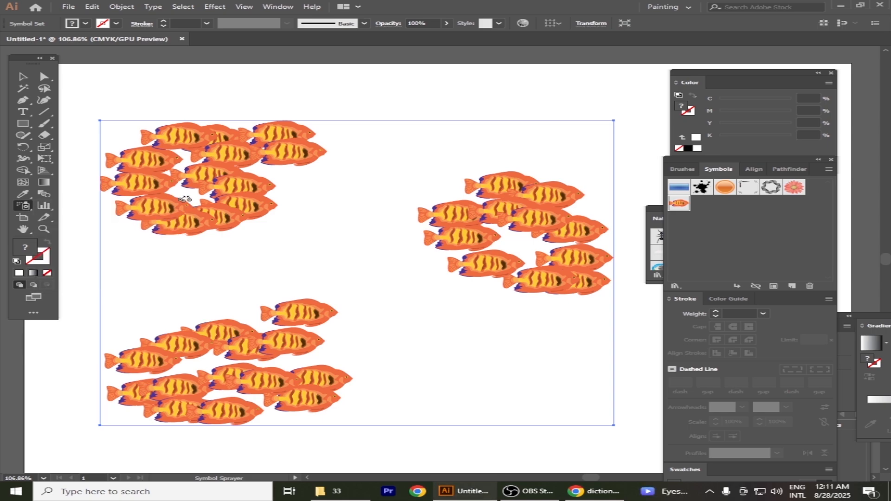
{"action": "mouse_move", "coordinate": [190, 181]}
{"action": "left_mouse_down"}
{"action": "mouse_move", "coordinate": [219, 192]}
{"action": "mouse_move", "coordinate": [225, 170]}
{"action": "mouse_move", "coordinate": [226, 181]}
{"action": "left_mouse_up"}
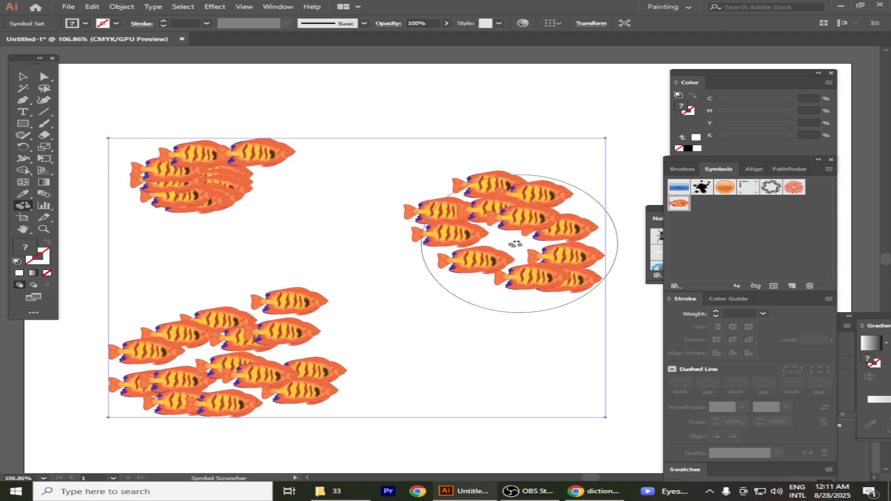
{"action": "left_click_drag", "start_coordinate": [517, 243], "coordinate": [519, 230]}
{"action": "left_click_drag", "start_coordinate": [229, 354], "coordinate": [229, 354]}
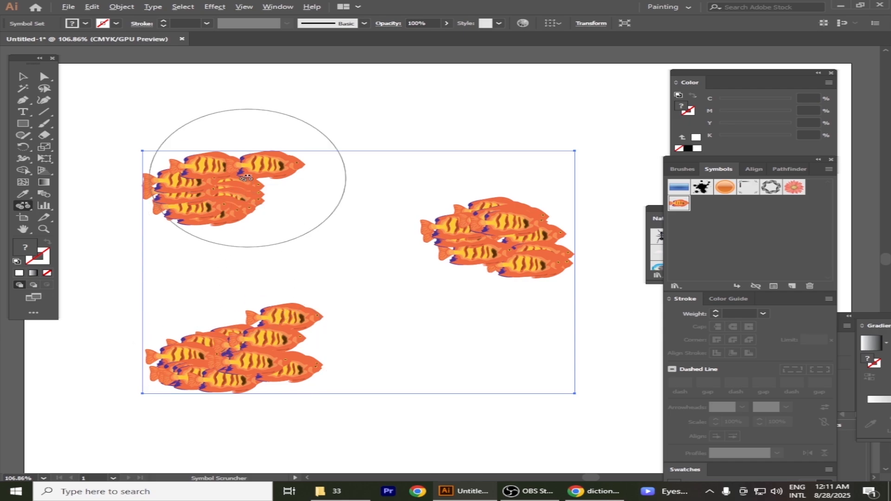
Step: Push the fish in the upper-left and right clusters apart with the Symbol Scruncher tool, and apply it to the lower cluster
{"action": "left_click_drag", "start_coordinate": [218, 185], "coordinate": [216, 186]}
{"action": "left_click_drag", "start_coordinate": [216, 186], "coordinate": [216, 187]}
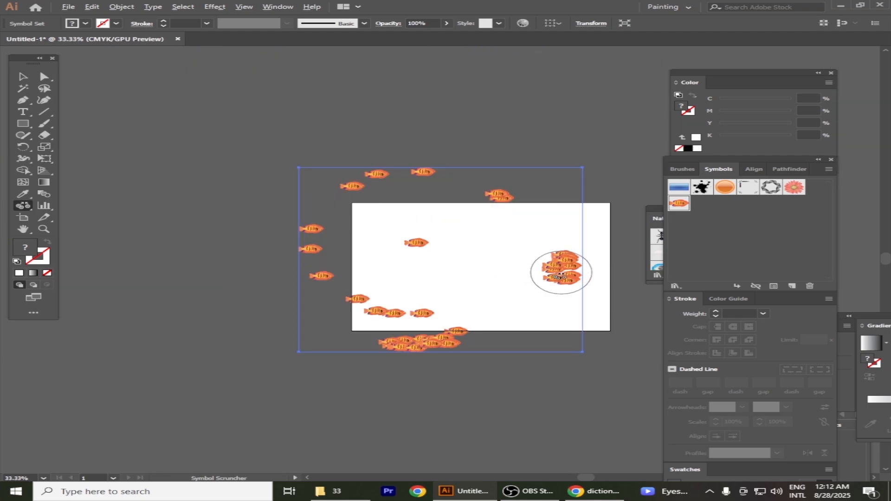
{"action": "left_click", "coordinate": [561, 273], "text": "alt"}
{"action": "left_click_drag", "start_coordinate": [561, 277], "coordinate": [561, 277]}
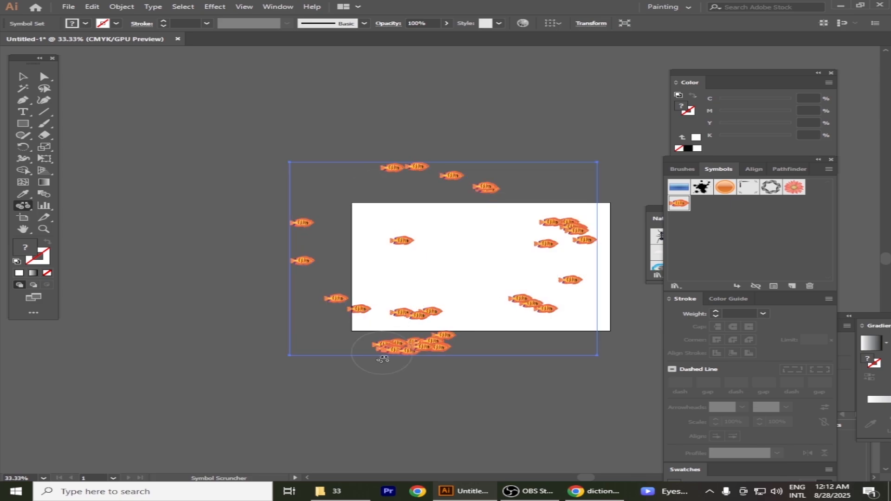
{"action": "left_click_drag", "start_coordinate": [416, 352], "coordinate": [417, 351]}
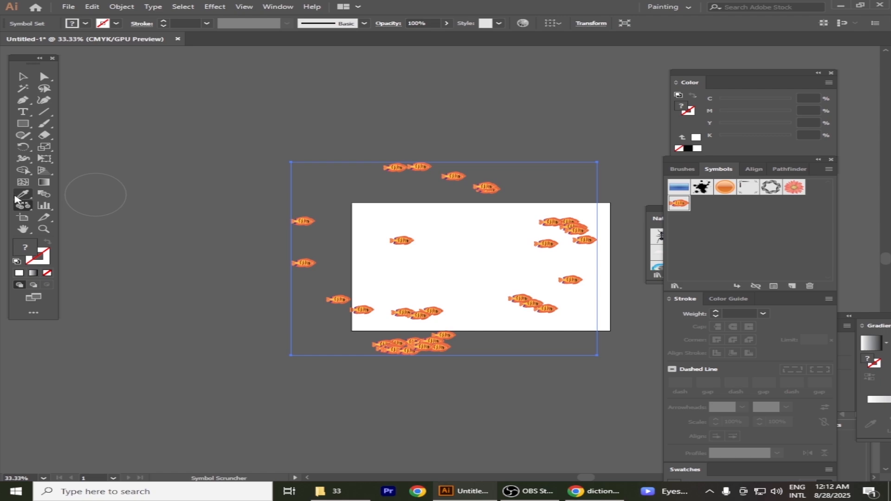
Step: Gather the fish in the lower and right groups back together with the Symbol Scruncher tool
{"action": "left_click_drag", "start_coordinate": [23, 208], "coordinate": [141, 237]}
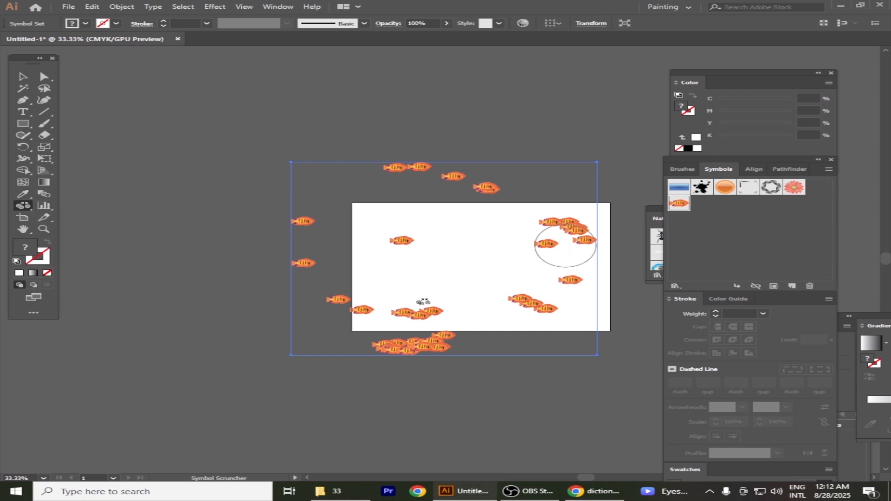
{"action": "left_click_drag", "start_coordinate": [424, 293], "coordinate": [424, 308]}
{"action": "left_click", "coordinate": [423, 339]}
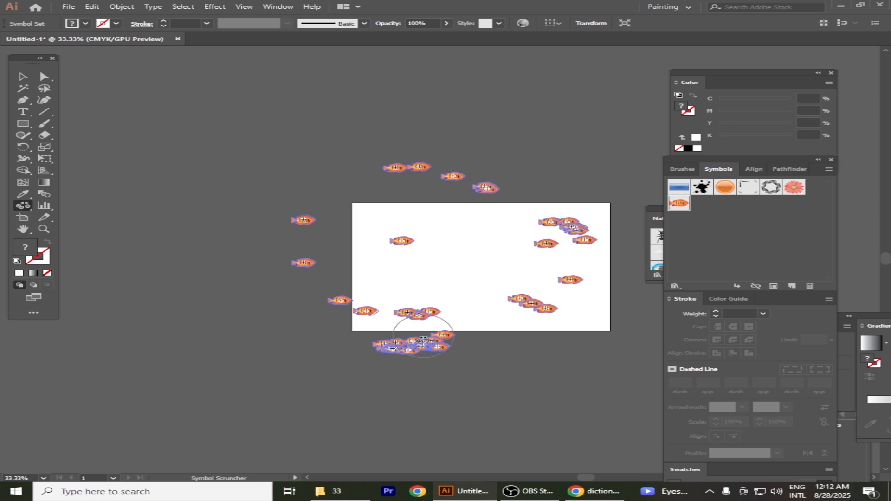
{"action": "left_click", "coordinate": [426, 328]}
{"action": "mouse_move", "coordinate": [556, 260]}
{"action": "left_mouse_down"}
{"action": "mouse_move", "coordinate": [568, 261]}
{"action": "mouse_move", "coordinate": [559, 269]}
{"action": "left_mouse_up"}
{"action": "left_click", "coordinate": [562, 261]}
{"action": "left_click", "coordinate": [556, 269]}
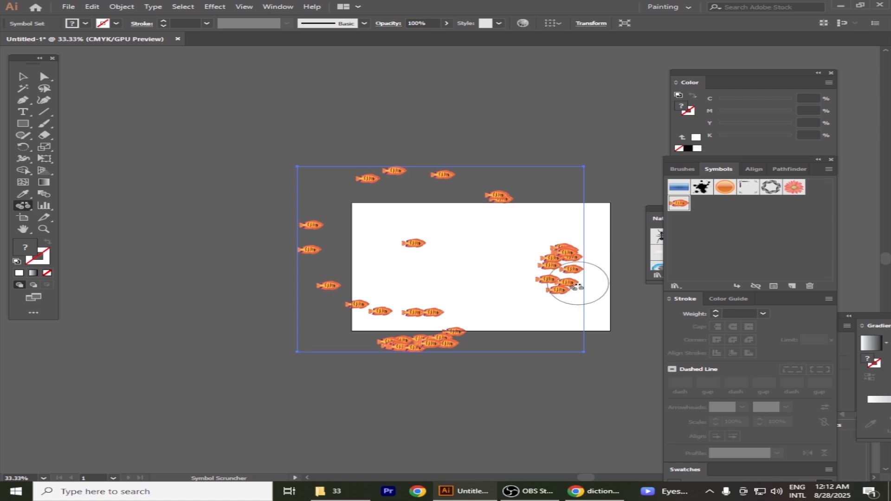
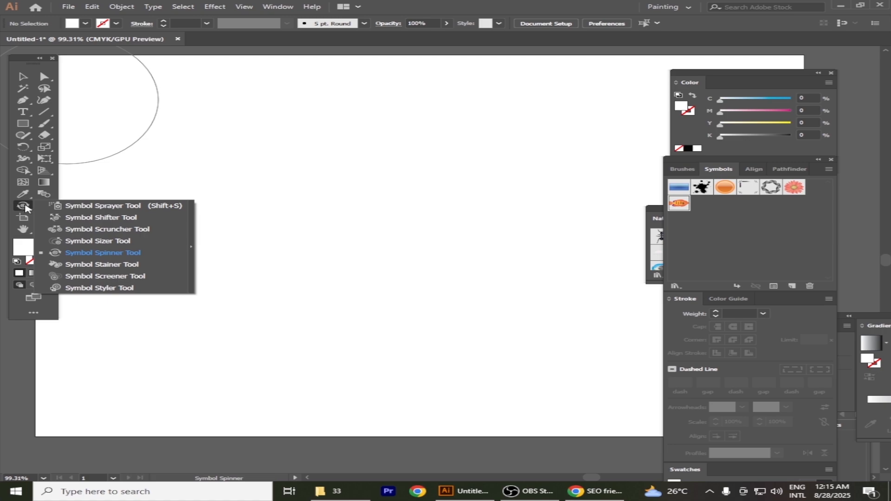
Step: Place a Fish 1 instance at the empty artboard's upper left and spray more scattered fish across it with the Symbol Sprayer
{"action": "left_click", "coordinate": [119, 257]}
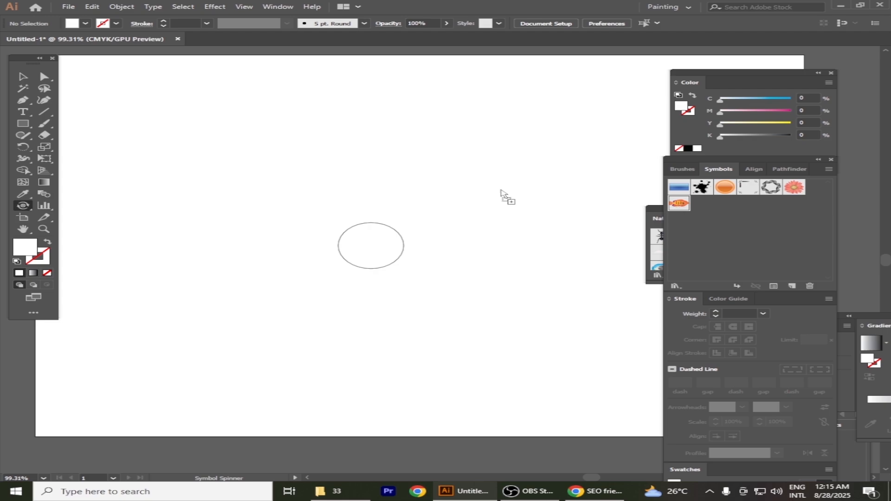
{"action": "left_click", "coordinate": [201, 143]}
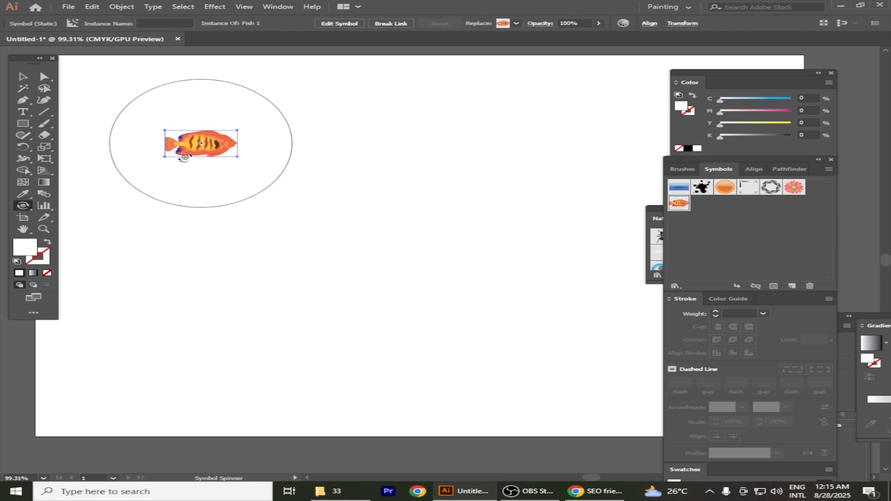
{"action": "left_click", "coordinate": [27, 207]}
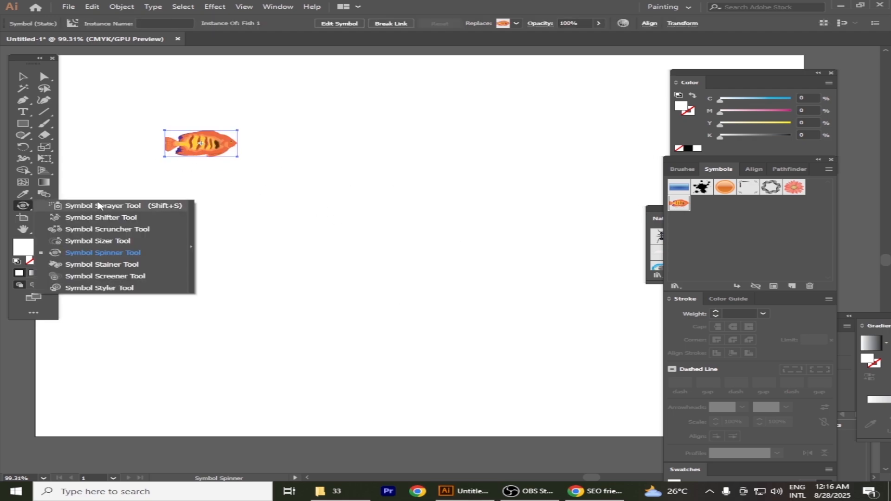
{"action": "left_click", "coordinate": [129, 208]}
{"action": "mouse_move", "coordinate": [205, 146]}
{"action": "left_mouse_down"}
{"action": "mouse_move", "coordinate": [343, 142]}
{"action": "mouse_move", "coordinate": [437, 131]}
{"action": "mouse_move", "coordinate": [484, 138]}
{"action": "mouse_move", "coordinate": [486, 163]}
{"action": "mouse_move", "coordinate": [436, 245]}
{"action": "mouse_move", "coordinate": [191, 276]}
{"action": "mouse_move", "coordinate": [174, 223]}
{"action": "left_mouse_up"}
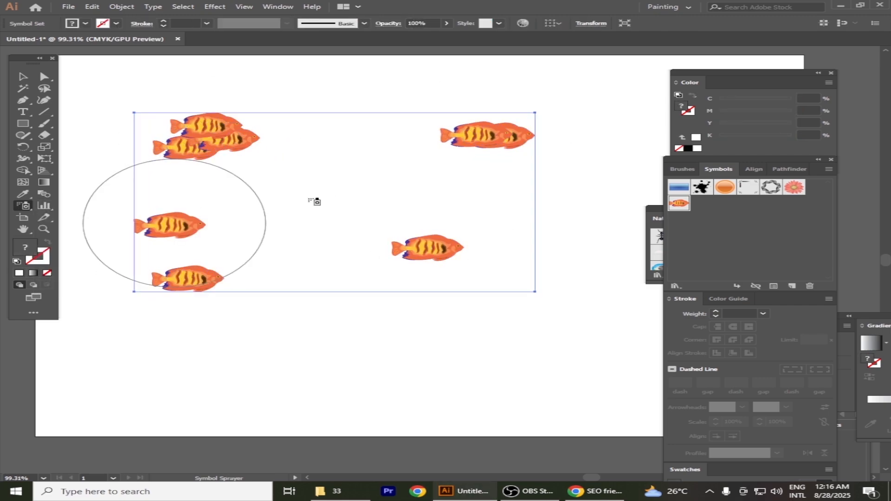
{"action": "mouse_move", "coordinate": [314, 202]}
{"action": "left_mouse_down"}
{"action": "mouse_move", "coordinate": [323, 235]}
{"action": "mouse_move", "coordinate": [297, 269]}
{"action": "mouse_move", "coordinate": [308, 316]}
{"action": "mouse_move", "coordinate": [362, 321]}
{"action": "left_mouse_up"}
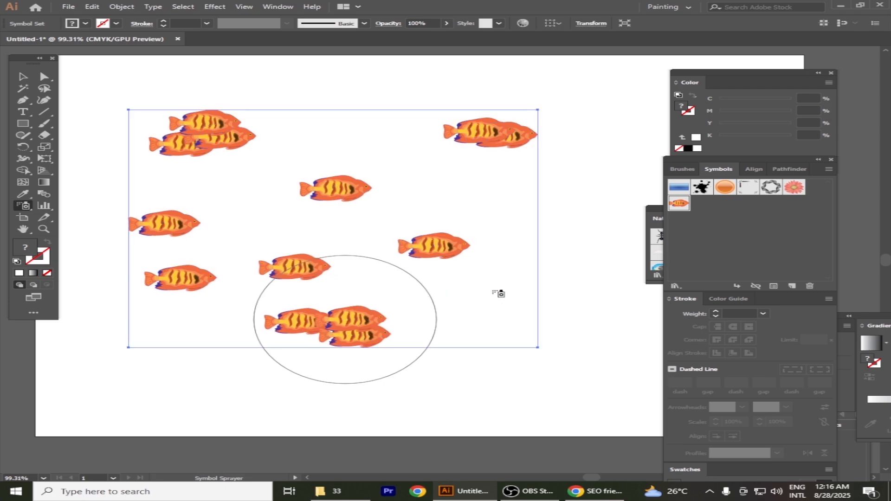
{"action": "left_click_drag", "start_coordinate": [499, 293], "coordinate": [550, 211]}
Step: Rotate the upper-left, upper-middle, centre and lower-right fish in different directions with the Symbol Spinner tool
{"action": "left_click", "coordinate": [26, 206]}
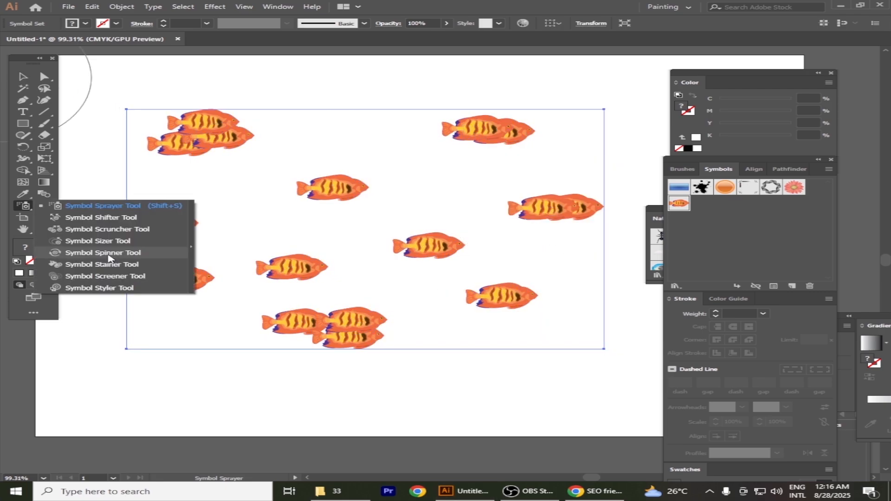
{"action": "left_click", "coordinate": [110, 255]}
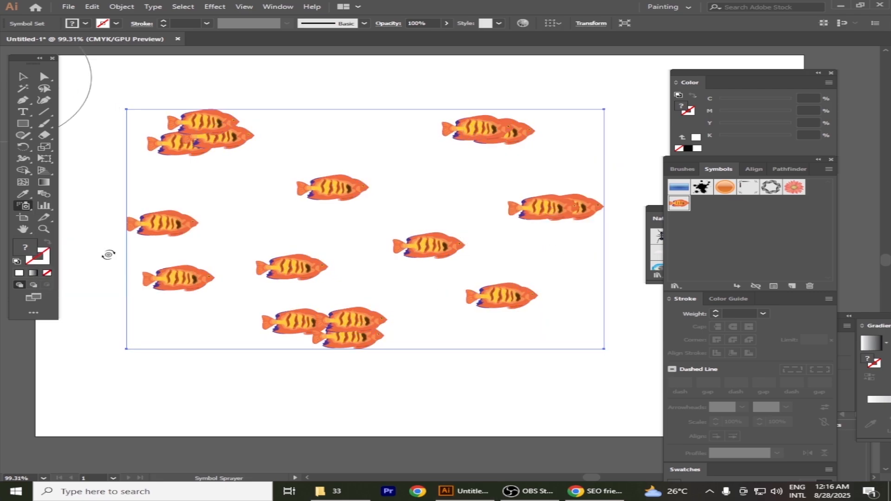
{"action": "mouse_move", "coordinate": [219, 140]}
{"action": "left_mouse_down"}
{"action": "mouse_move", "coordinate": [237, 159]}
{"action": "mouse_move", "coordinate": [206, 179]}
{"action": "mouse_move", "coordinate": [184, 168]}
{"action": "left_mouse_up"}
{"action": "mouse_move", "coordinate": [307, 180]}
{"action": "left_mouse_down"}
{"action": "mouse_move", "coordinate": [339, 191]}
{"action": "mouse_move", "coordinate": [320, 205]}
{"action": "mouse_move", "coordinate": [287, 189]}
{"action": "mouse_move", "coordinate": [343, 176]}
{"action": "mouse_move", "coordinate": [366, 192]}
{"action": "mouse_move", "coordinate": [355, 213]}
{"action": "mouse_move", "coordinate": [284, 224]}
{"action": "left_mouse_up"}
{"action": "mouse_move", "coordinate": [388, 207]}
{"action": "left_mouse_down"}
{"action": "mouse_move", "coordinate": [350, 231]}
{"action": "mouse_move", "coordinate": [320, 186]}
{"action": "mouse_move", "coordinate": [372, 173]}
{"action": "mouse_move", "coordinate": [329, 161]}
{"action": "mouse_move", "coordinate": [292, 197]}
{"action": "left_mouse_up"}
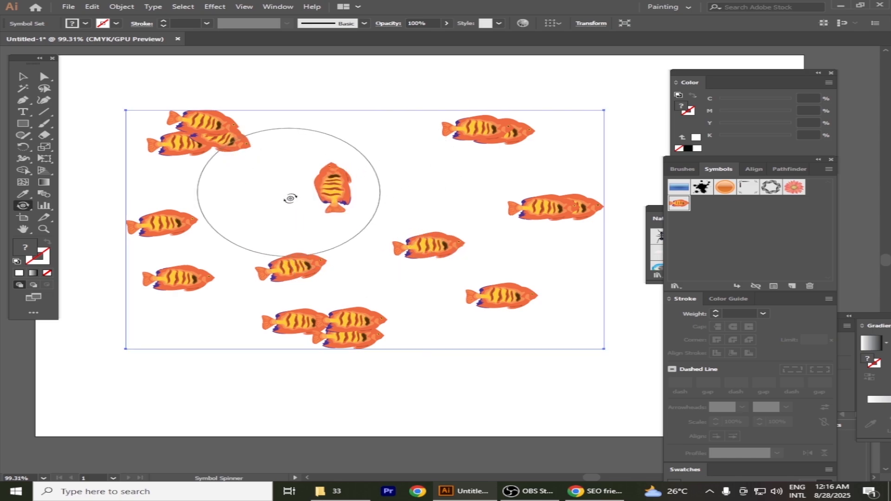
{"action": "mouse_move", "coordinate": [328, 168]}
{"action": "left_mouse_down"}
{"action": "mouse_move", "coordinate": [306, 207]}
{"action": "mouse_move", "coordinate": [319, 189]}
{"action": "mouse_move", "coordinate": [378, 182]}
{"action": "mouse_move", "coordinate": [374, 176]}
{"action": "left_mouse_up"}
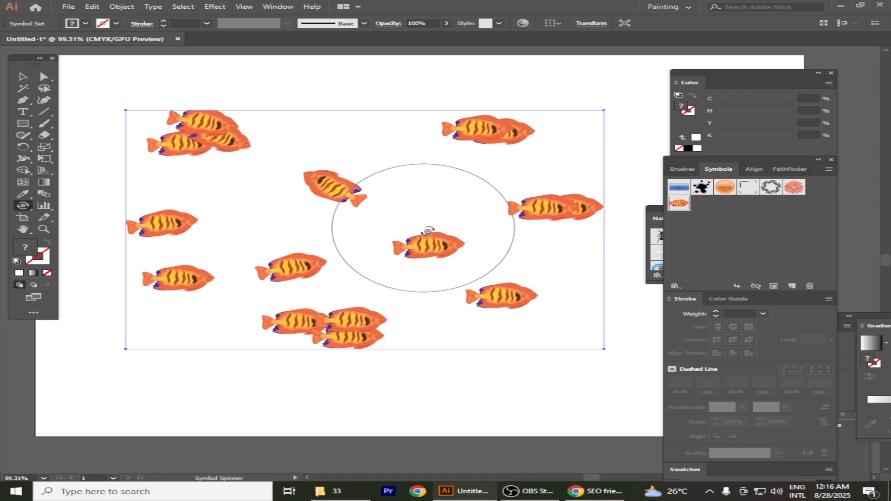
{"action": "mouse_move", "coordinate": [427, 242]}
{"action": "left_mouse_down"}
{"action": "mouse_move", "coordinate": [410, 261]}
{"action": "mouse_move", "coordinate": [455, 256]}
{"action": "mouse_move", "coordinate": [408, 256]}
{"action": "mouse_move", "coordinate": [460, 239]}
{"action": "mouse_move", "coordinate": [451, 263]}
{"action": "mouse_move", "coordinate": [428, 243]}
{"action": "mouse_move", "coordinate": [478, 247]}
{"action": "mouse_move", "coordinate": [471, 257]}
{"action": "mouse_move", "coordinate": [448, 253]}
{"action": "mouse_move", "coordinate": [450, 261]}
{"action": "left_mouse_up"}
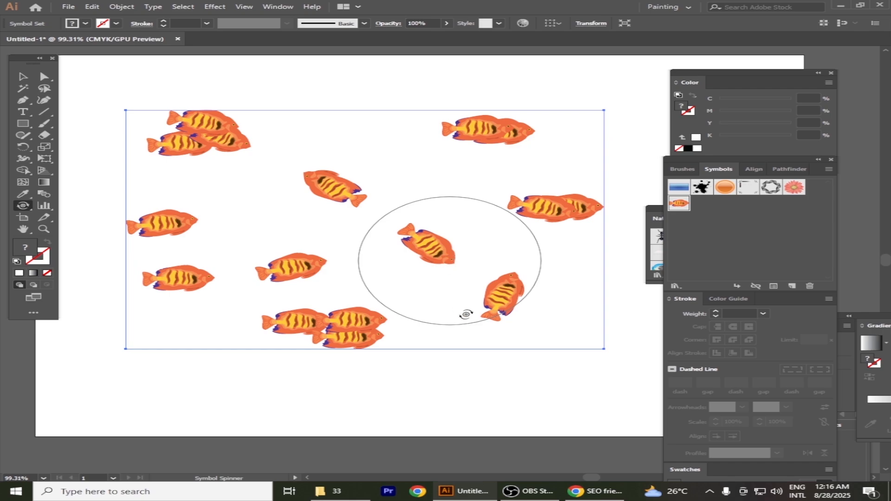
Step: Stain the upper-middle fish and the fish at the set's left edge white with the Symbol Stainer tool
{"action": "left_click", "coordinate": [24, 206]}
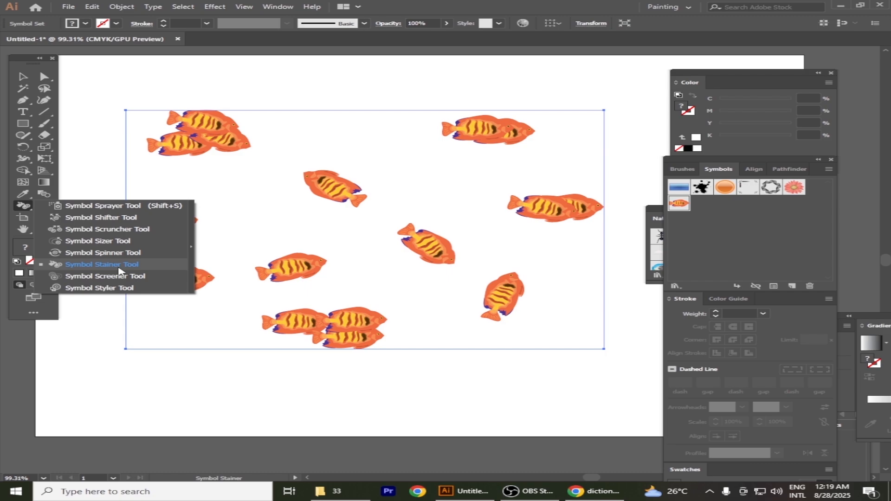
{"action": "left_click", "coordinate": [137, 268]}
{"action": "left_click", "coordinate": [334, 188]}
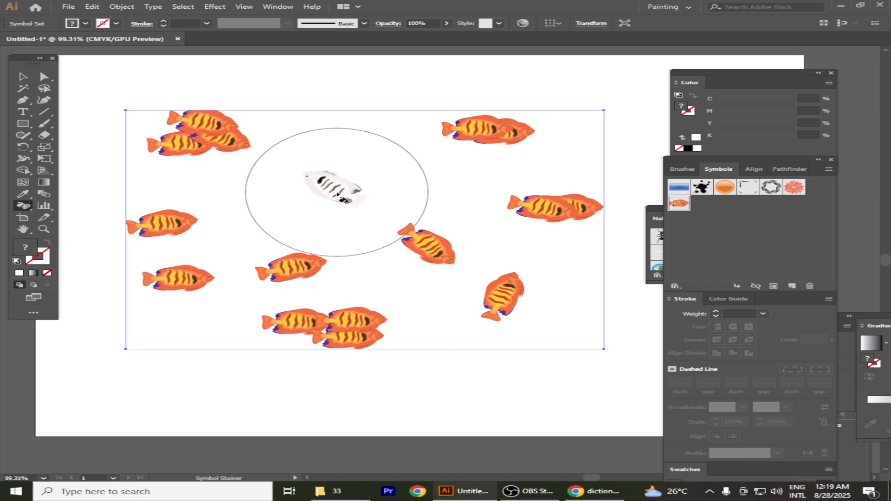
{"action": "left_click", "coordinate": [166, 223]}
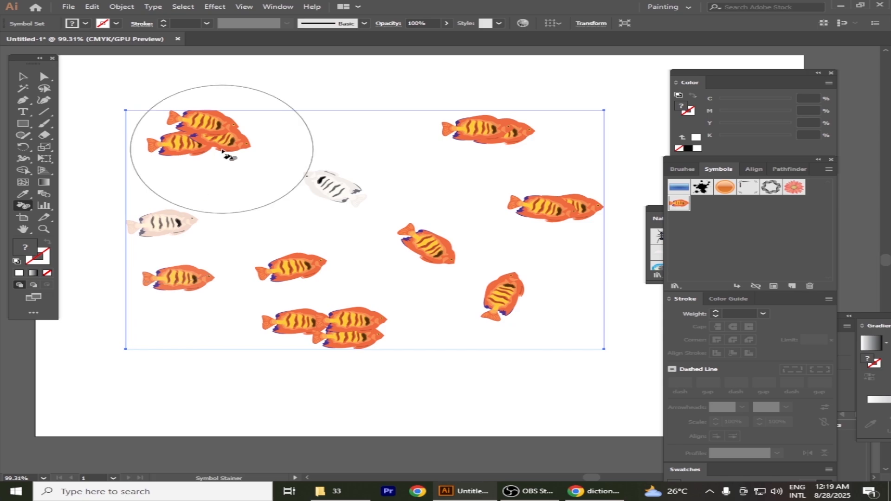
Step: Show the colour spectrum, pick a green fill and stain the two leftmost fish with it
{"action": "left_click", "coordinate": [285, 7]}
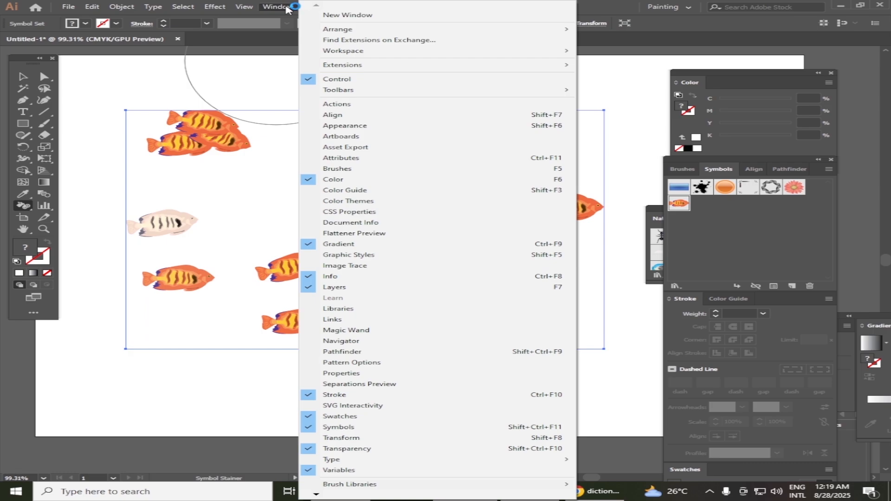
{"action": "left_click", "coordinate": [320, 179]}
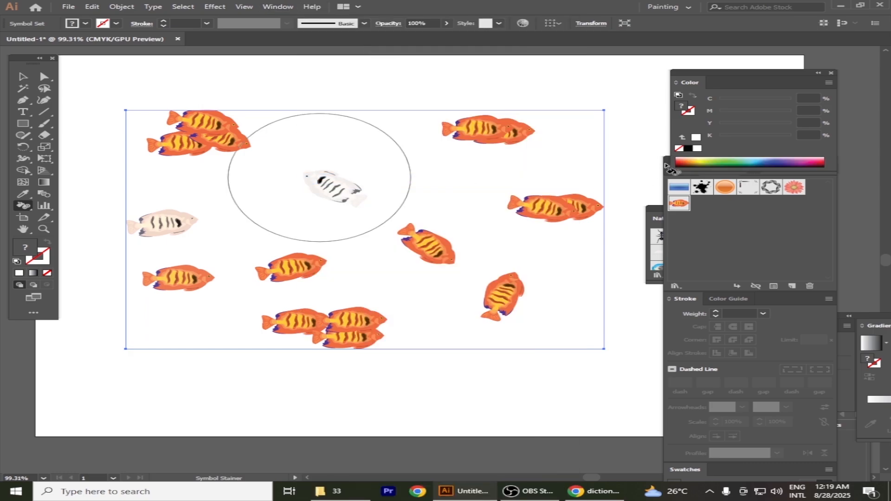
{"action": "left_click", "coordinate": [732, 163]}
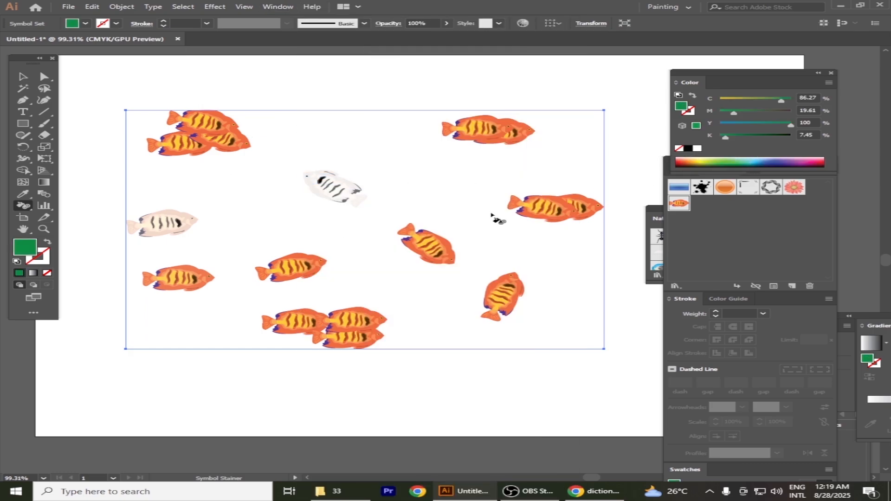
{"action": "left_click", "coordinate": [162, 224]}
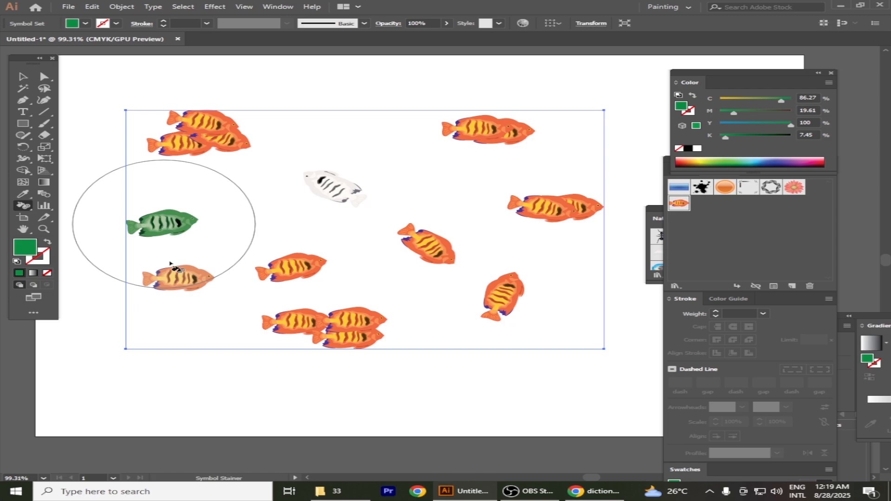
{"action": "left_click", "coordinate": [193, 286]}
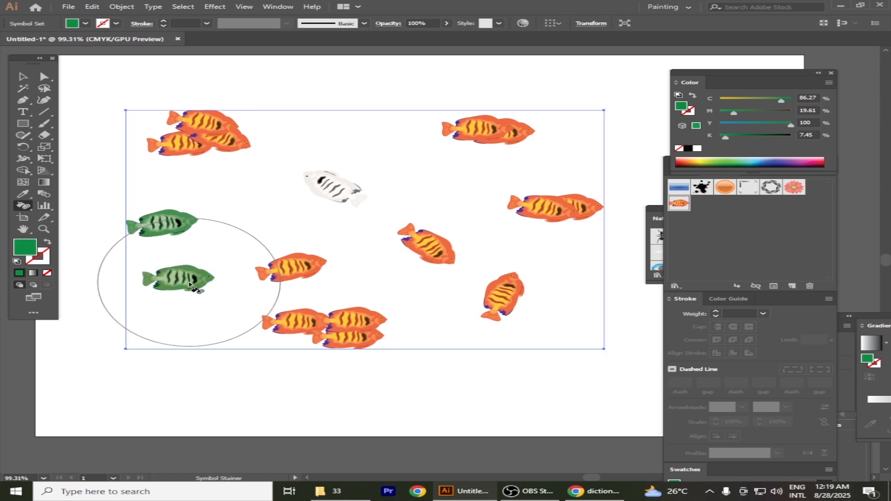
Step: Stain the lower of the two leftmost fish dark red and the single fish just right of it bright red
{"action": "left_click", "coordinate": [812, 163]}
{"action": "left_click", "coordinate": [193, 278]}
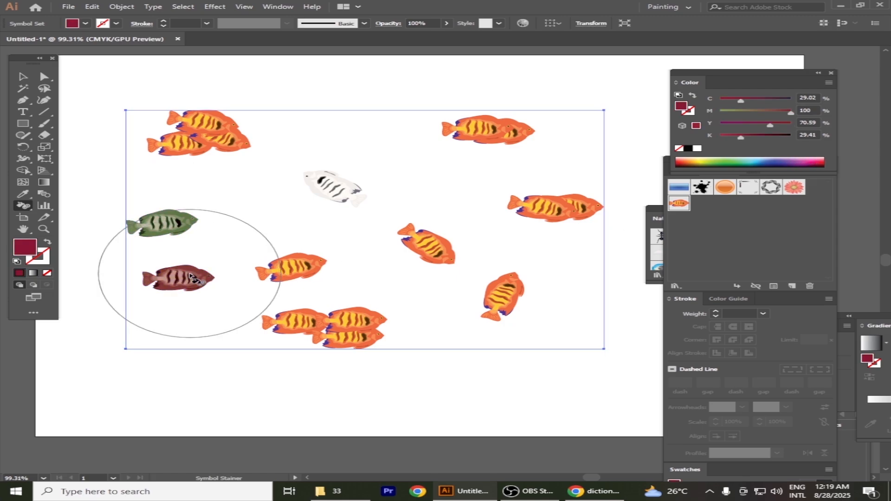
{"action": "left_click", "coordinate": [686, 163]}
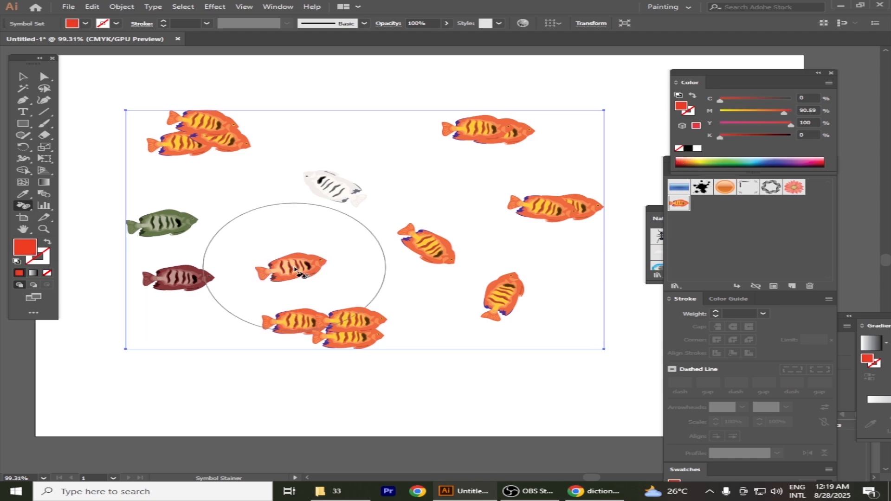
{"action": "left_click", "coordinate": [294, 271]}
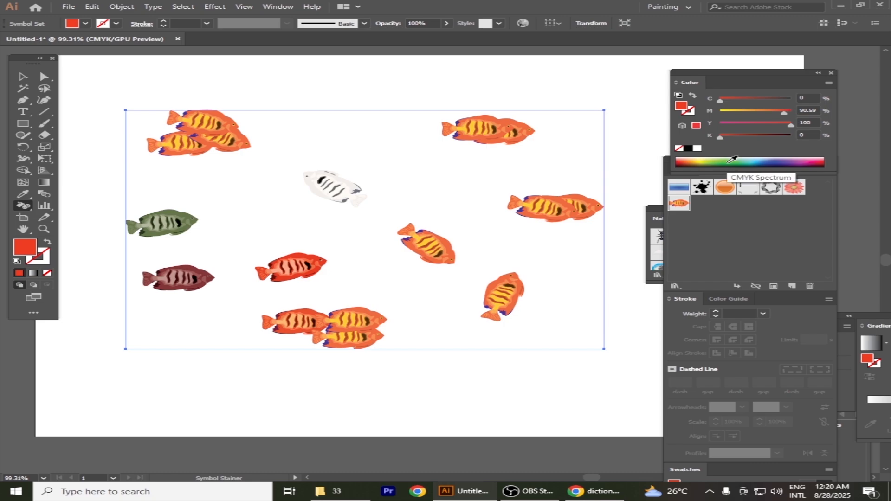
Step: Pick a dark blue fill and stain the tilted fish near the set's centre with it
{"action": "left_click", "coordinate": [777, 160]}
{"action": "left_click", "coordinate": [429, 252]}
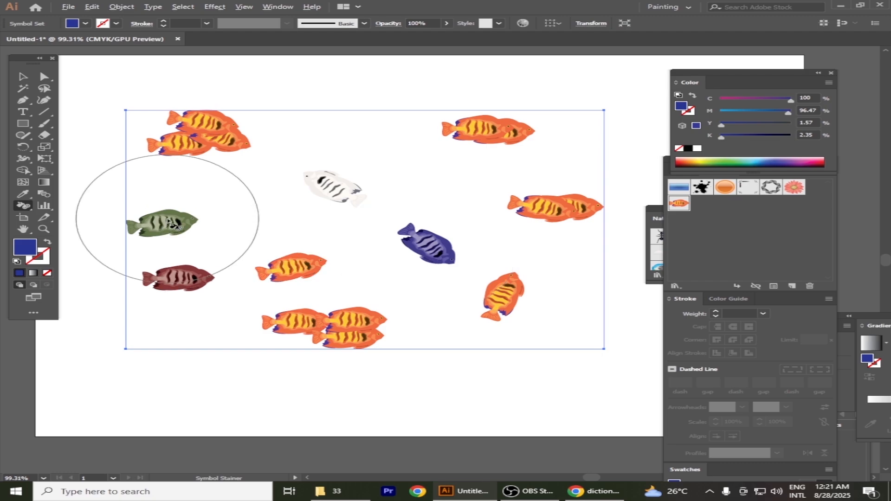
Step: Remove the stain from the two leftmost fish with the Symbol Stainer to bring back their original colours
{"action": "left_click", "coordinate": [171, 225], "text": "alt"}
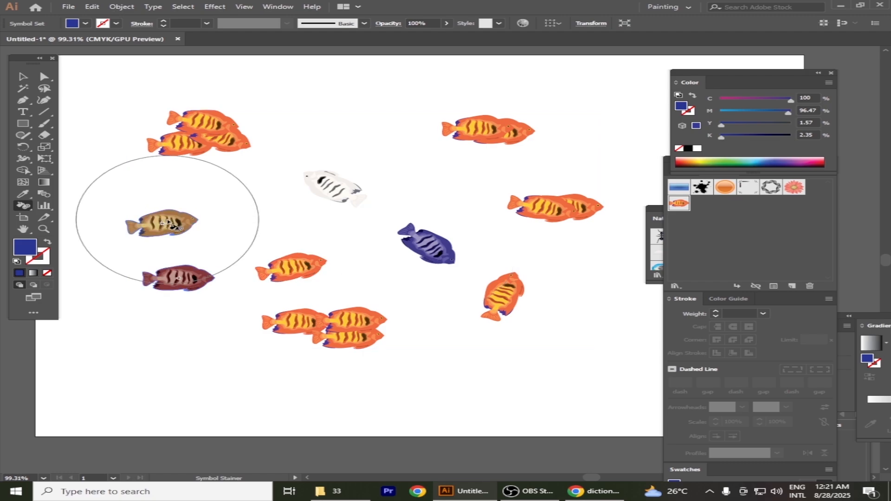
{"action": "left_click", "coordinate": [188, 281], "text": "alt"}
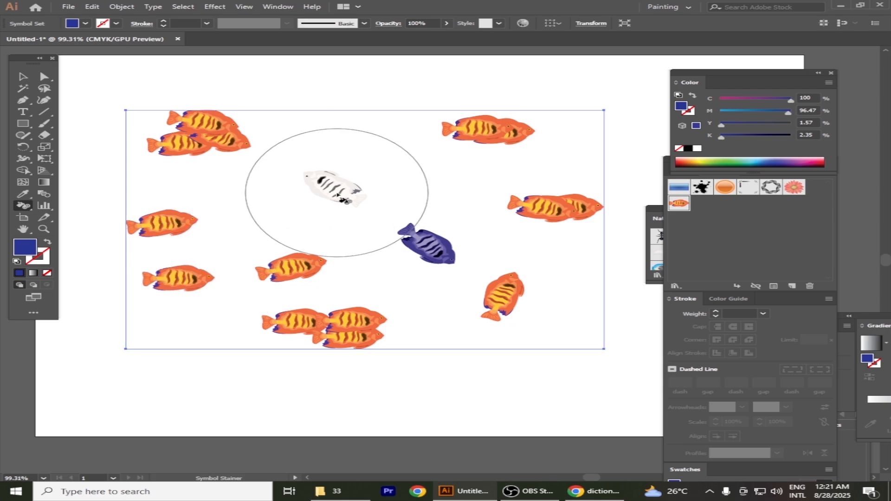
Step: Remove the stain from the whitened fish near the upper centre and the dark blue tilted fish to bring back their original colours
{"action": "left_click", "coordinate": [346, 200], "text": "alt"}
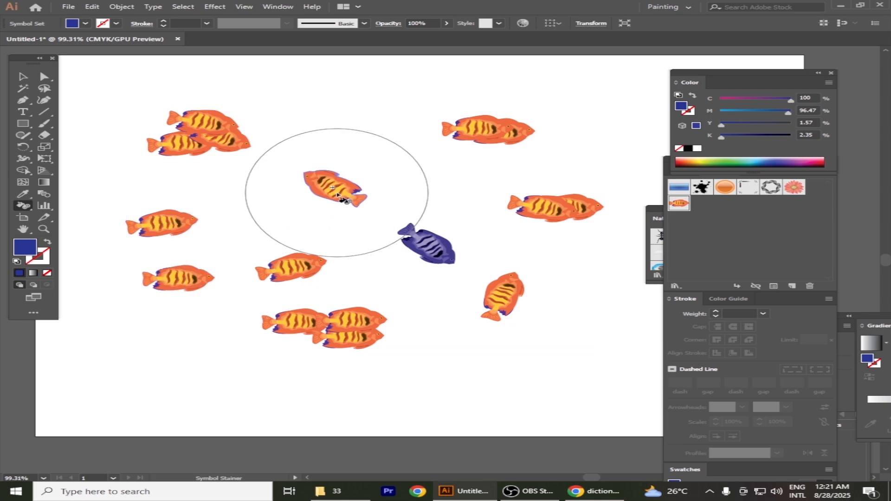
{"action": "left_click", "coordinate": [427, 257], "text": "alt"}
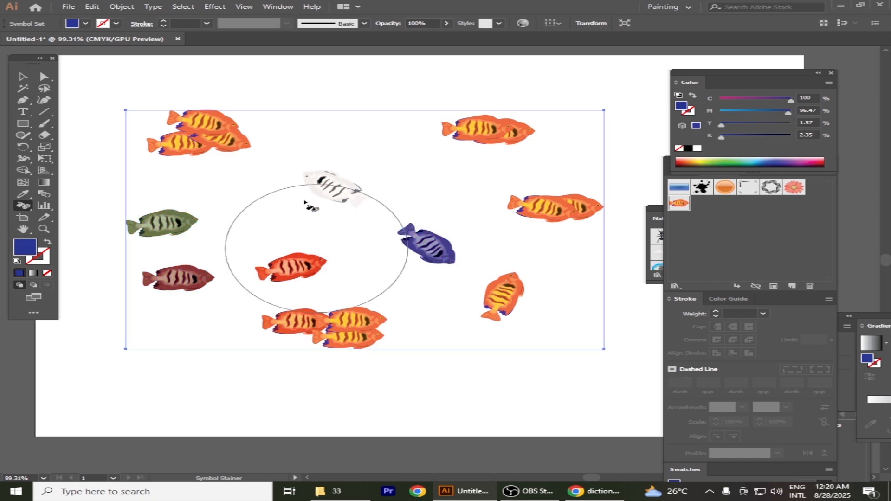
{"action": "left_click", "coordinate": [22, 77]}
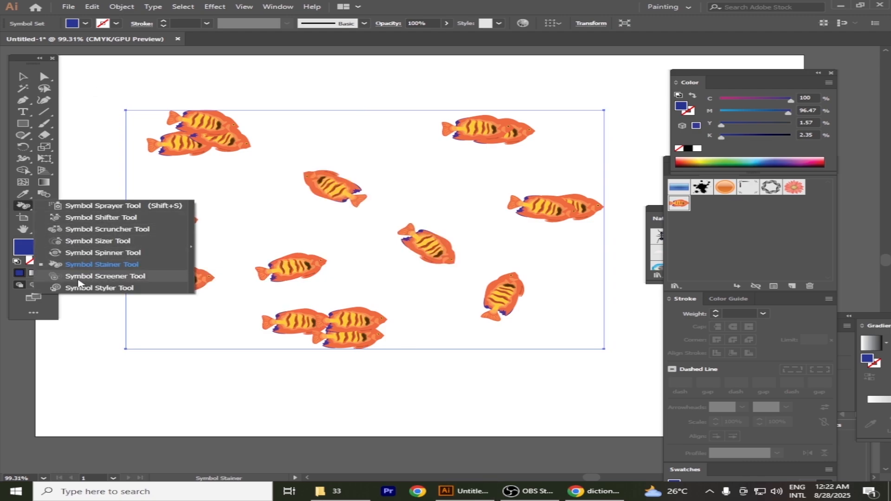
Step: Fade the upper leftmost fish, the two tilted fish and the single fish between them with the Symbol Screener
{"action": "left_click", "coordinate": [133, 279]}
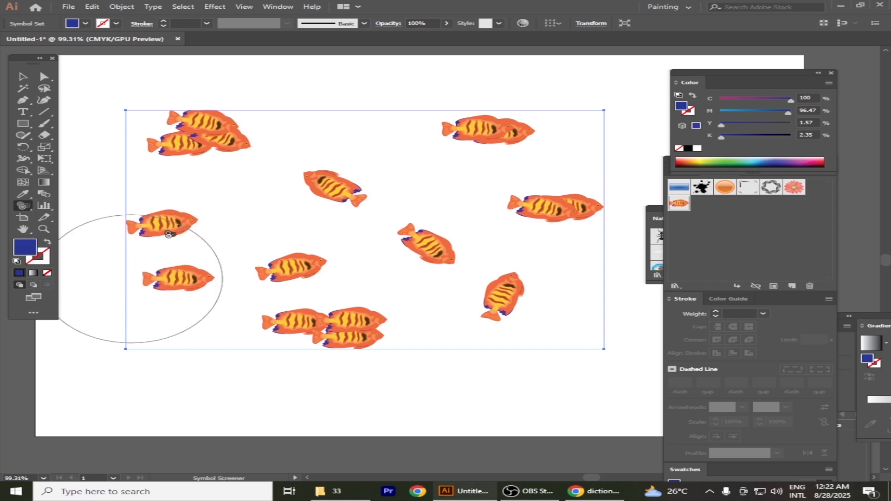
{"action": "left_click", "coordinate": [173, 224]}
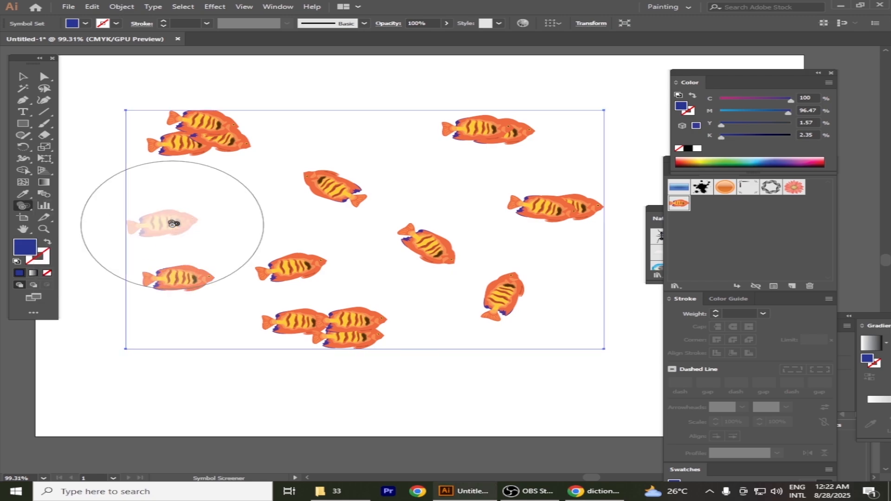
{"action": "left_click", "coordinate": [333, 197]}
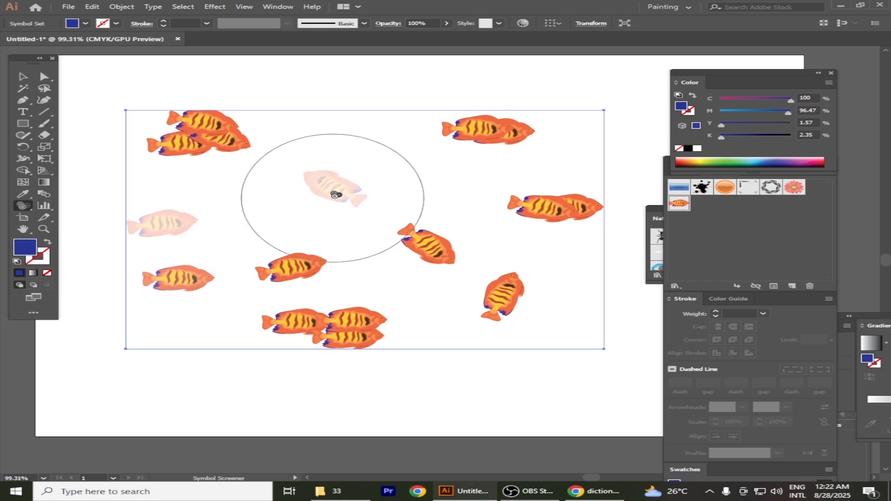
{"action": "mouse_move", "coordinate": [297, 272]}
{"action": "left_mouse_down"}
{"action": "mouse_move", "coordinate": [319, 309]}
{"action": "mouse_move", "coordinate": [305, 328]}
{"action": "mouse_move", "coordinate": [376, 321]}
{"action": "mouse_move", "coordinate": [433, 261]}
{"action": "left_mouse_up"}
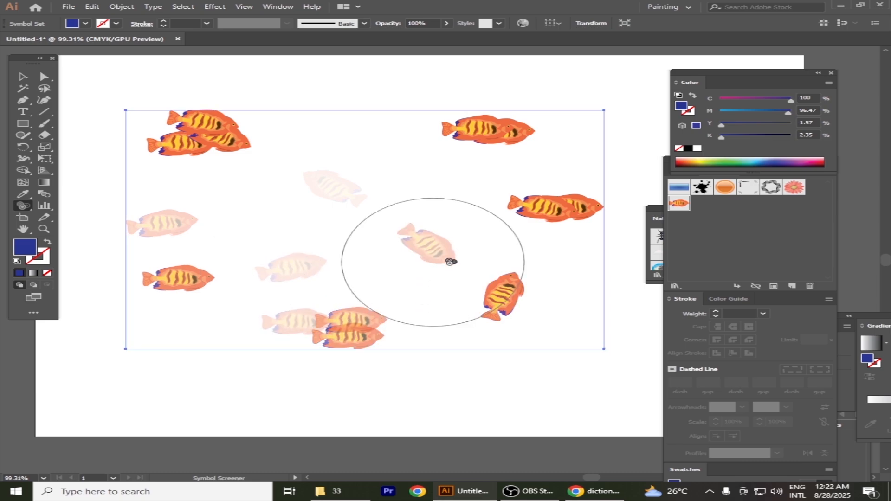
{"action": "left_click", "coordinate": [442, 256]}
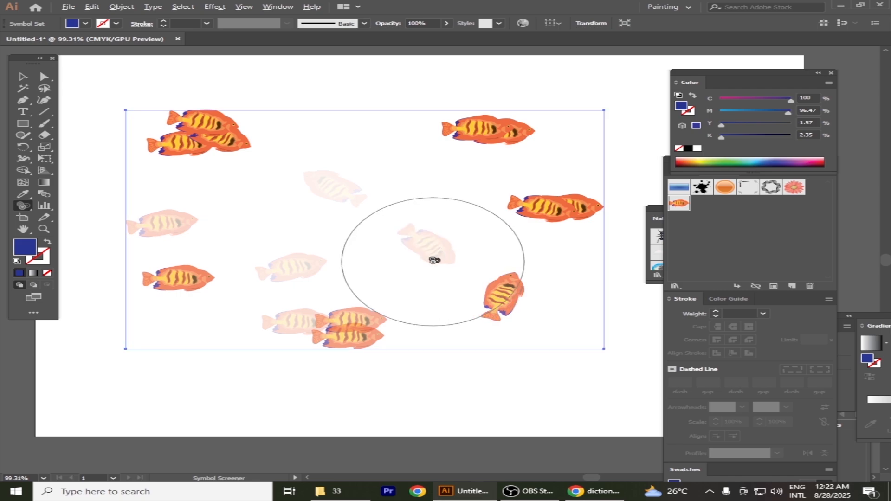
Step: Reduce the transparency of the two tilted fish, the single fish below them and the upper leftmost fish with the Symbol Screener
{"action": "left_click", "coordinate": [434, 261], "text": "alt"}
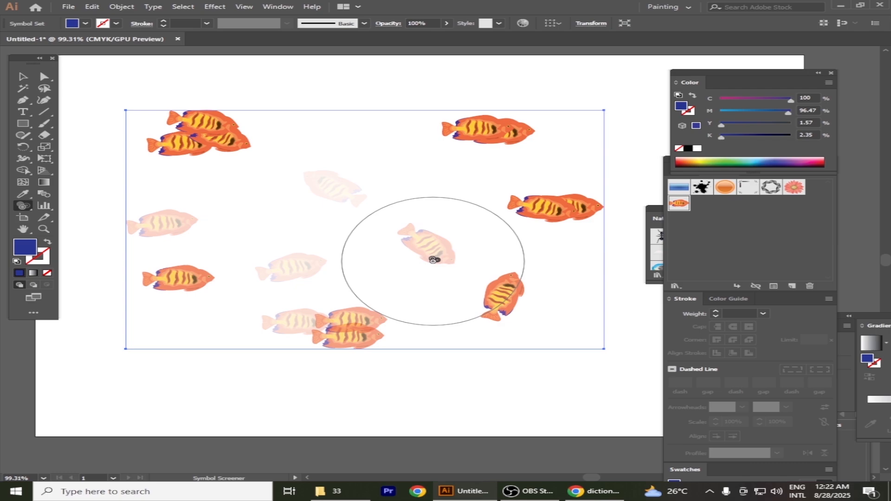
{"action": "left_click", "coordinate": [434, 261], "text": "alt"}
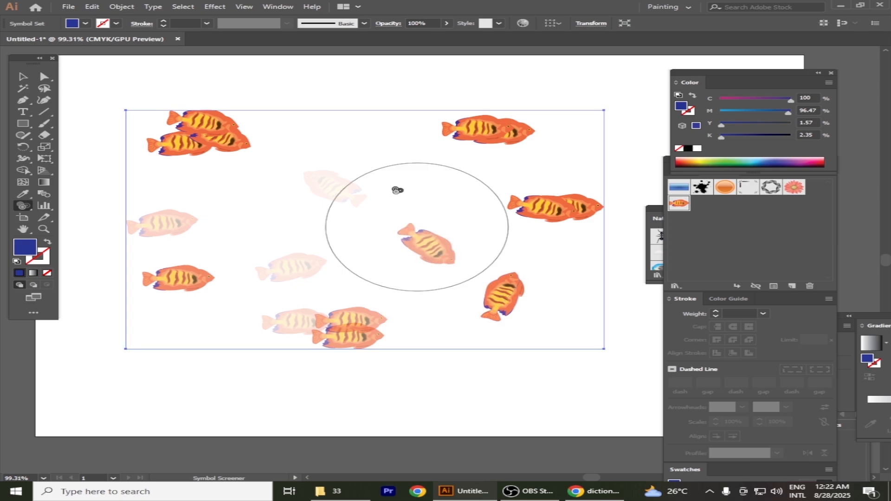
{"action": "left_click", "coordinate": [354, 189], "text": "alt"}
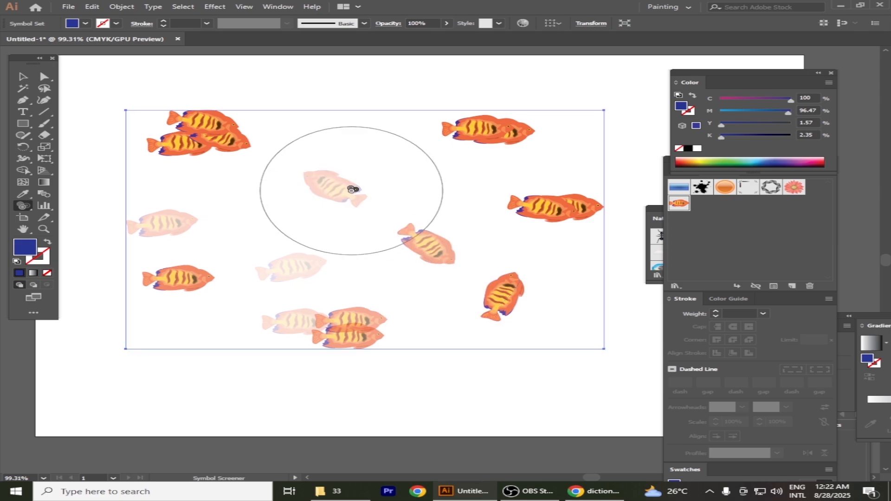
{"action": "left_click", "coordinate": [354, 189], "text": "alt"}
{"action": "left_click", "coordinate": [299, 267], "text": "alt"}
{"action": "left_click", "coordinate": [300, 267], "text": "alt"}
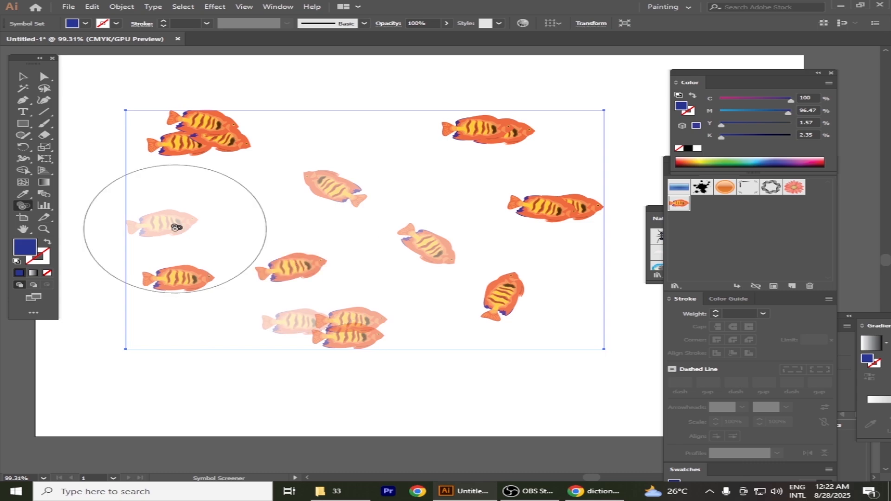
{"action": "left_click", "coordinate": [166, 219], "text": "alt"}
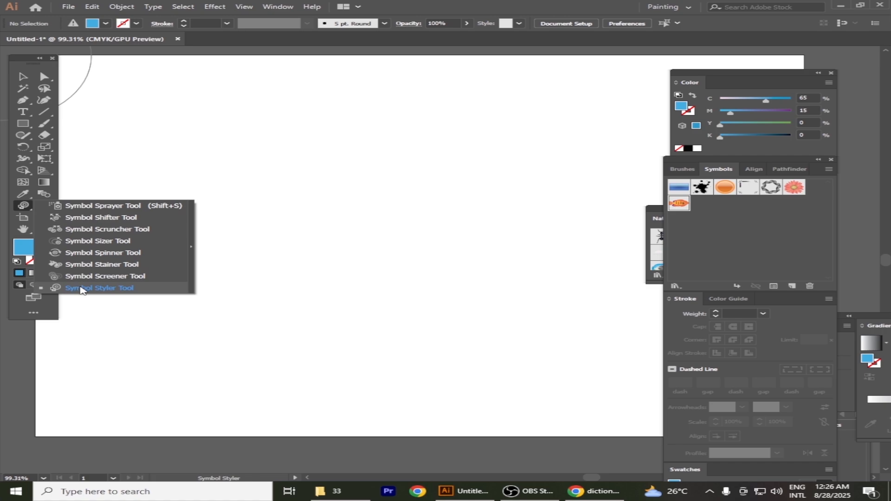
Step: Choose the Symbol Styler, place one Fish 1 symbol on the empty artboard and show the Graphic Styles
{"action": "left_click", "coordinate": [133, 290]}
{"action": "left_click_drag", "start_coordinate": [679, 203], "coordinate": [210, 178]}
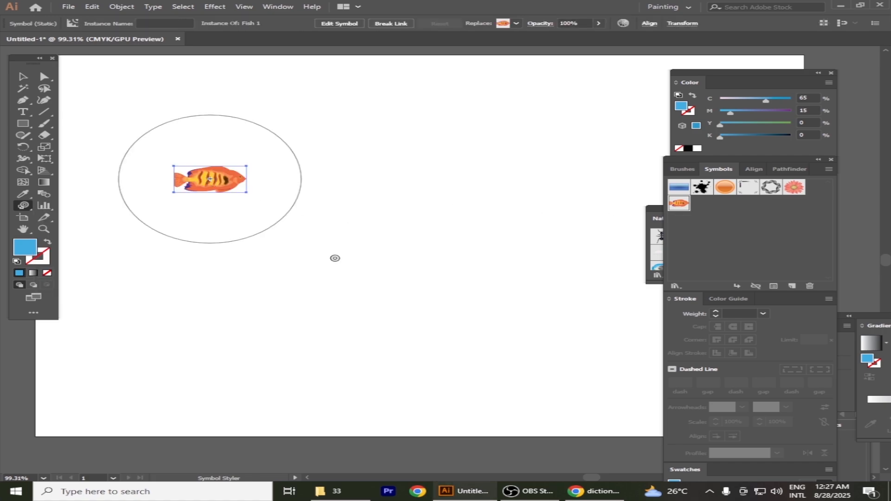
{"action": "left_click", "coordinate": [278, 7]}
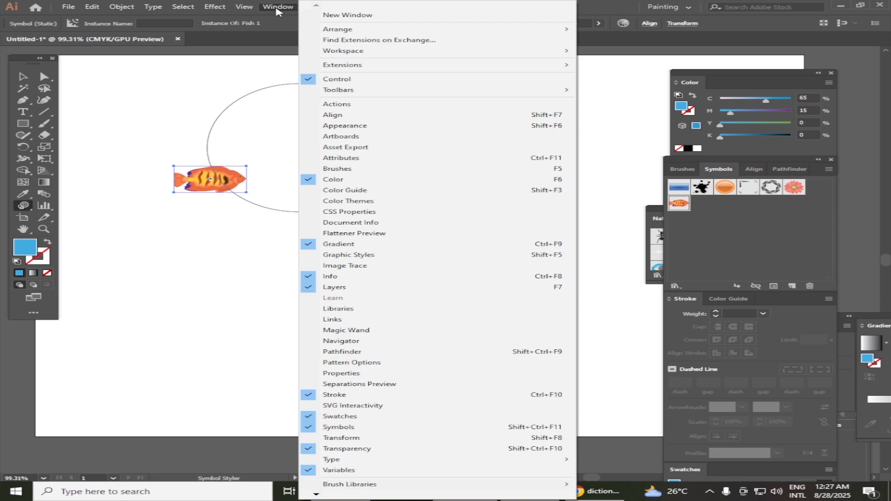
{"action": "left_click", "coordinate": [331, 255]}
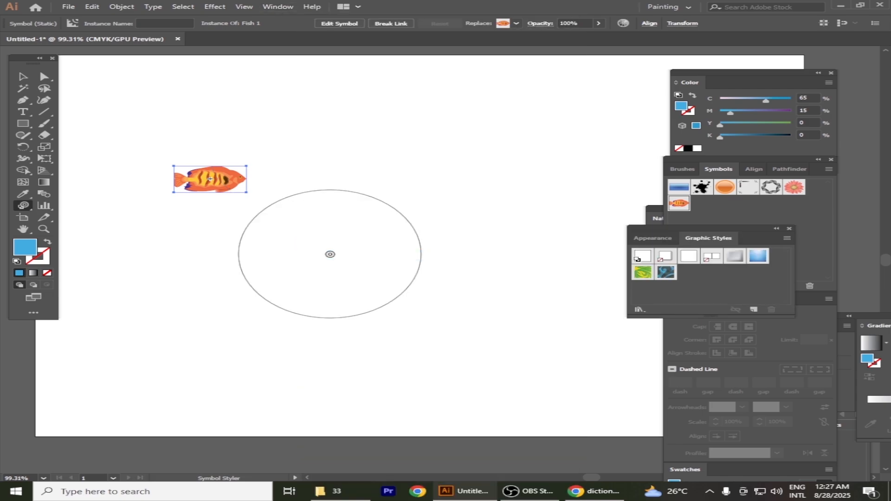
{"action": "left_click_drag", "start_coordinate": [733, 234], "coordinate": [694, 219]}
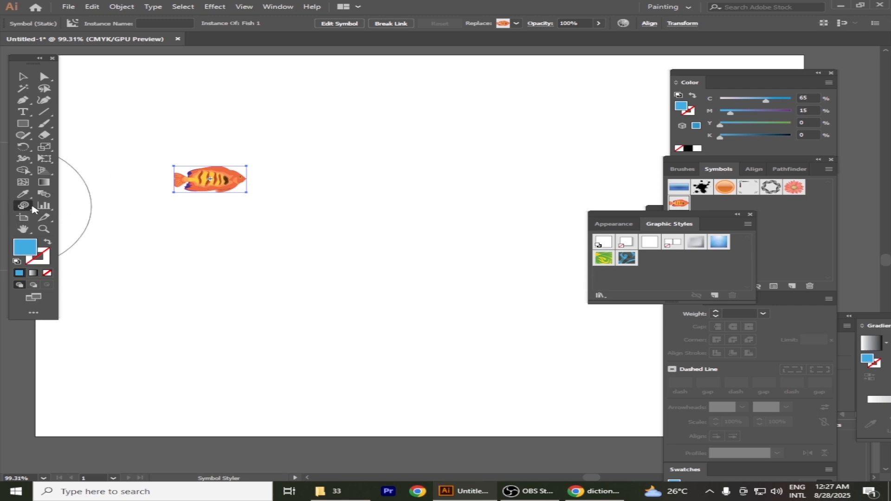
Step: Style the placed fish with the green and yellow graphic style using the Symbol Styler
{"action": "left_click", "coordinate": [605, 261]}
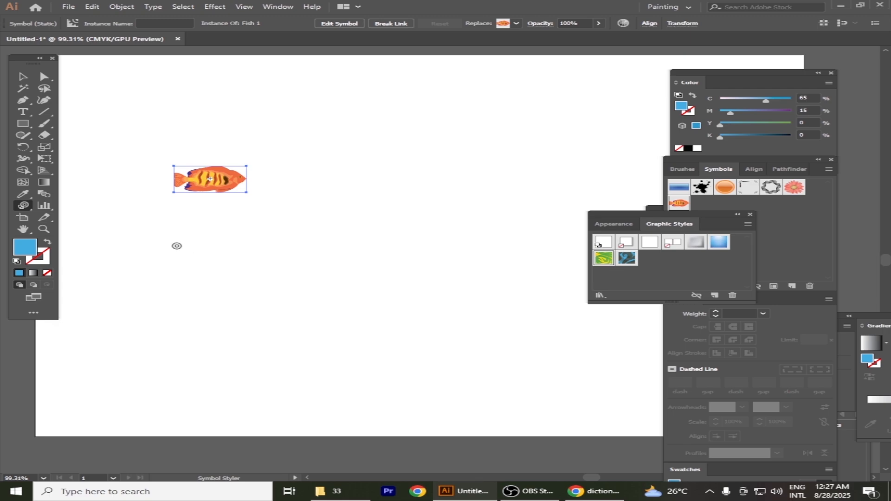
{"action": "right_click", "coordinate": [23, 209]}
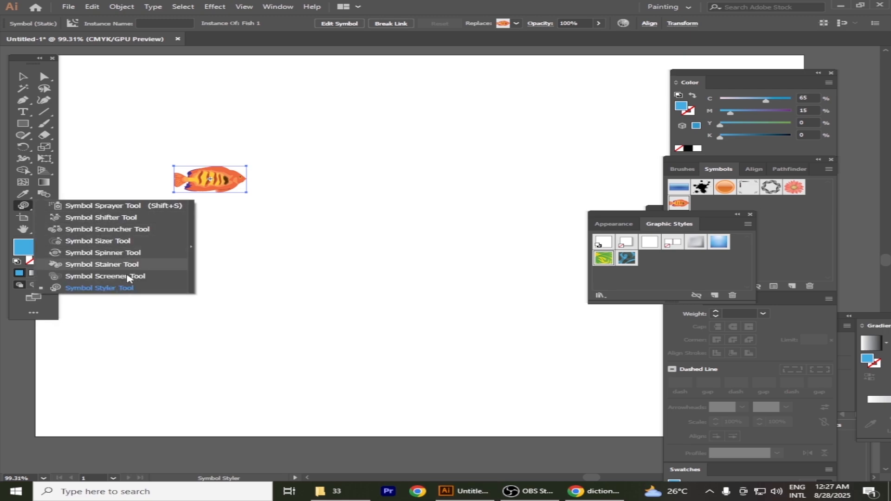
{"action": "left_click", "coordinate": [99, 289]}
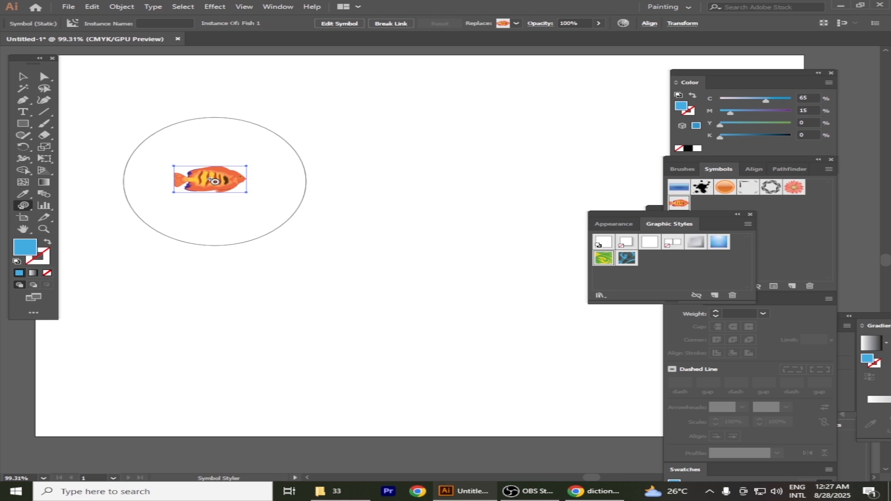
{"action": "left_click", "coordinate": [214, 182]}
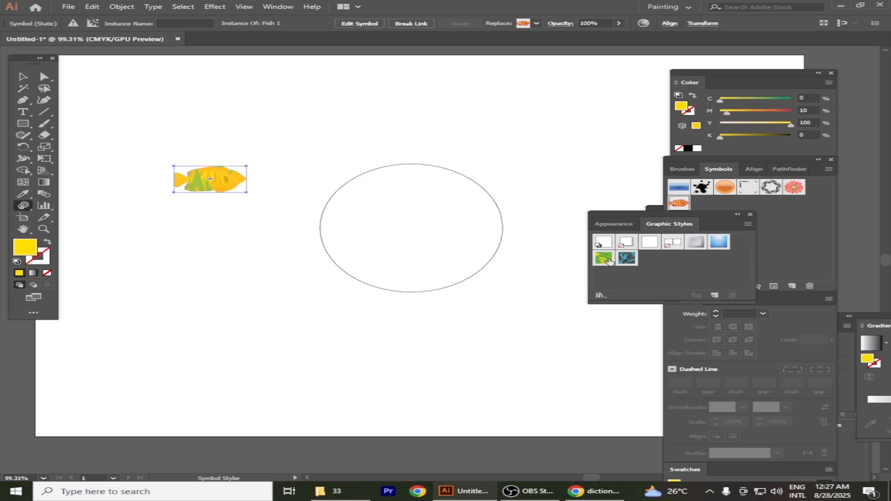
Step: Style the same fish with the dark blue swirl graphic style using the Symbol Styler
{"action": "left_click", "coordinate": [633, 260]}
{"action": "left_click", "coordinate": [211, 181]}
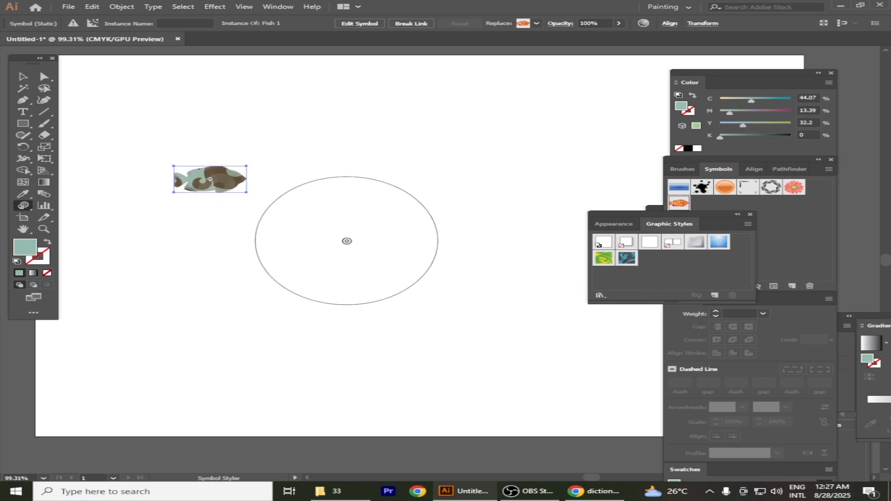
{"action": "left_click", "coordinate": [26, 209]}
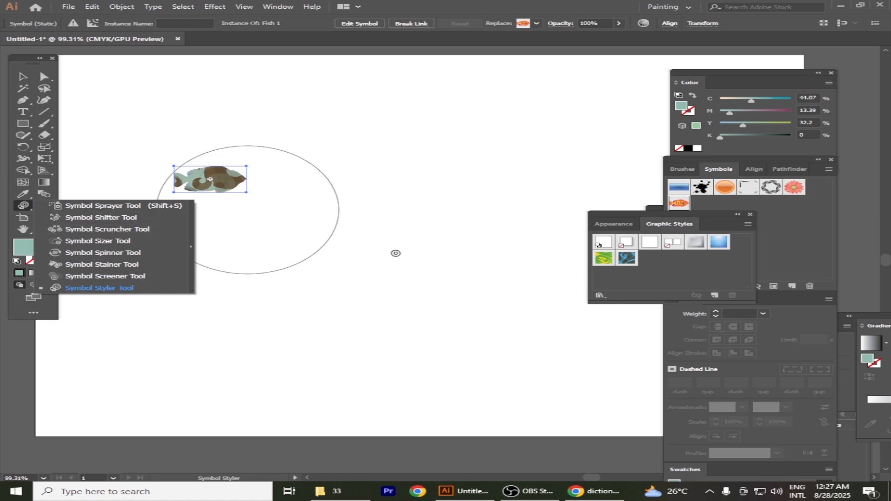
{"action": "left_click", "coordinate": [396, 254]}
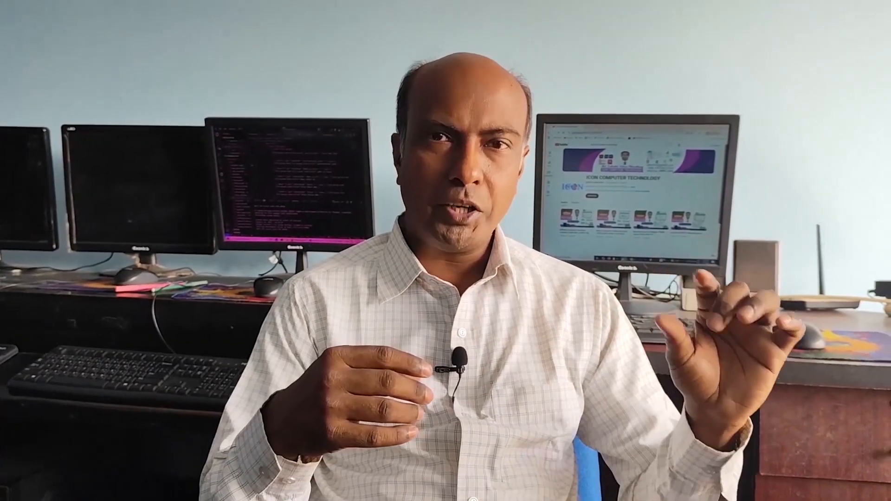